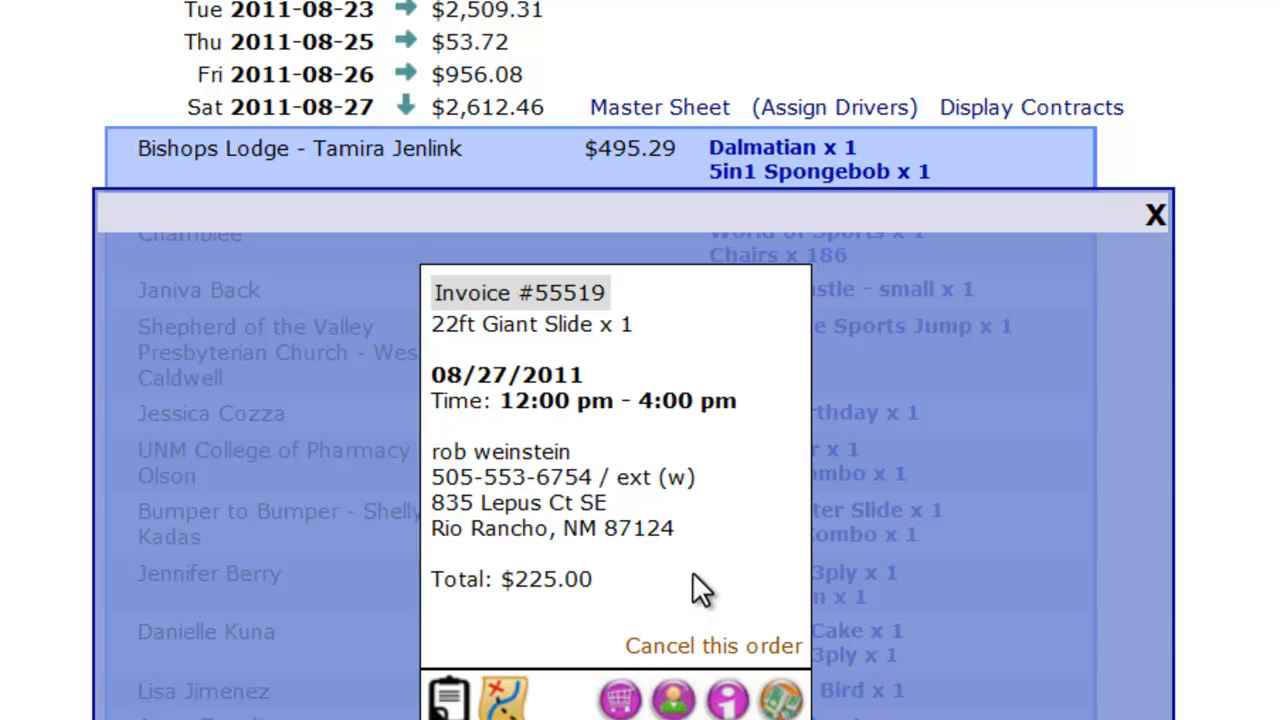
pyautogui.click(729, 650)
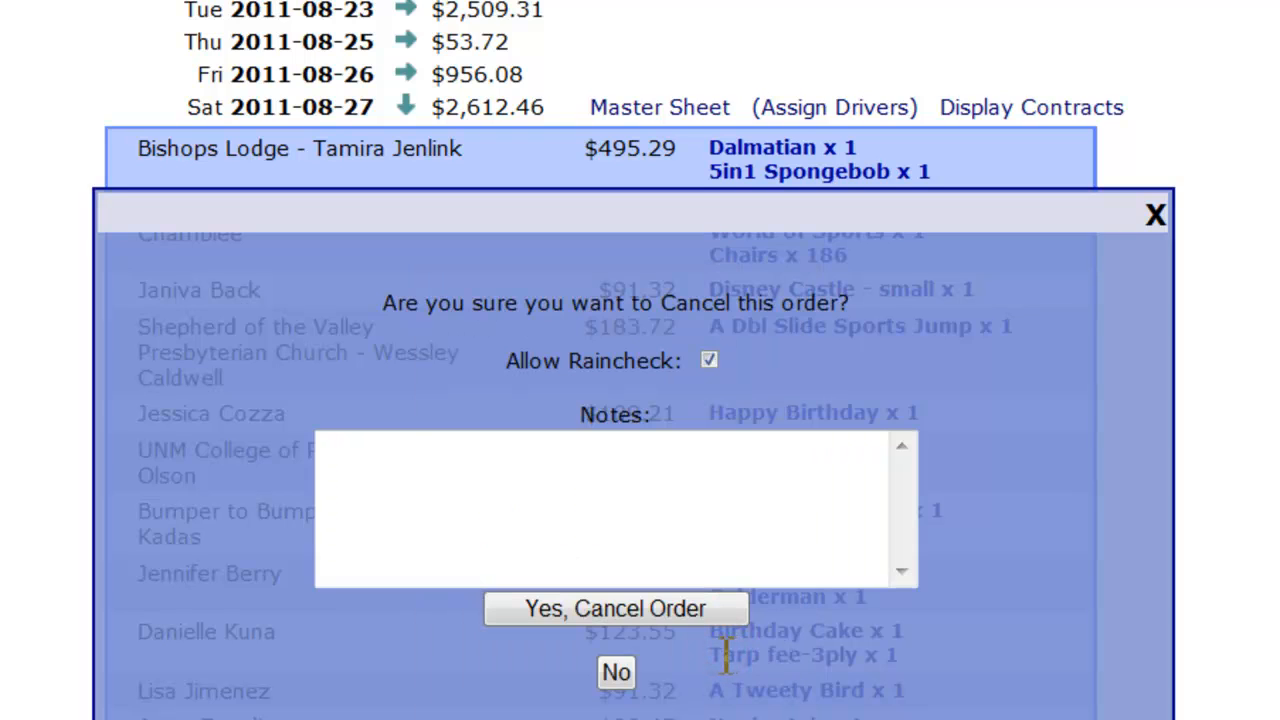
pyautogui.click(709, 359)
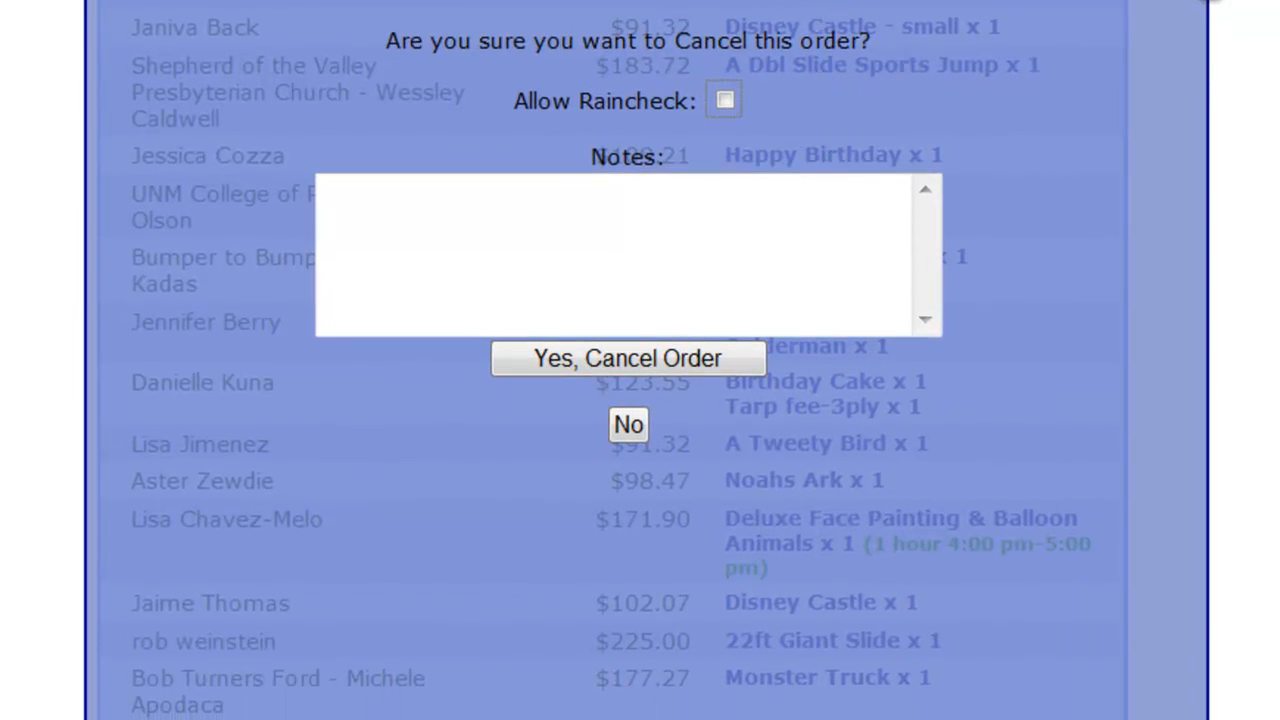
pyautogui.click(1207, 2)
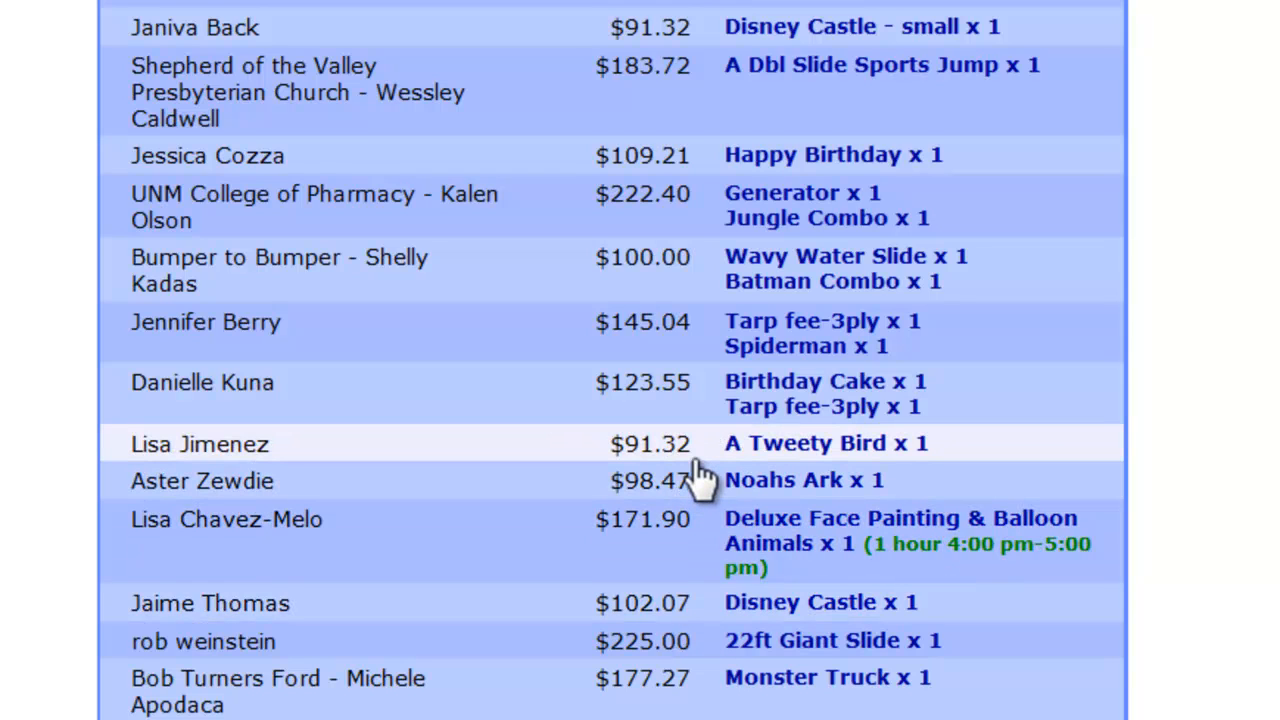
# Open the 22ft Giant Slide order's inventory for editing and review its customer information and finalize/payment pages
pyautogui.click(650, 640)
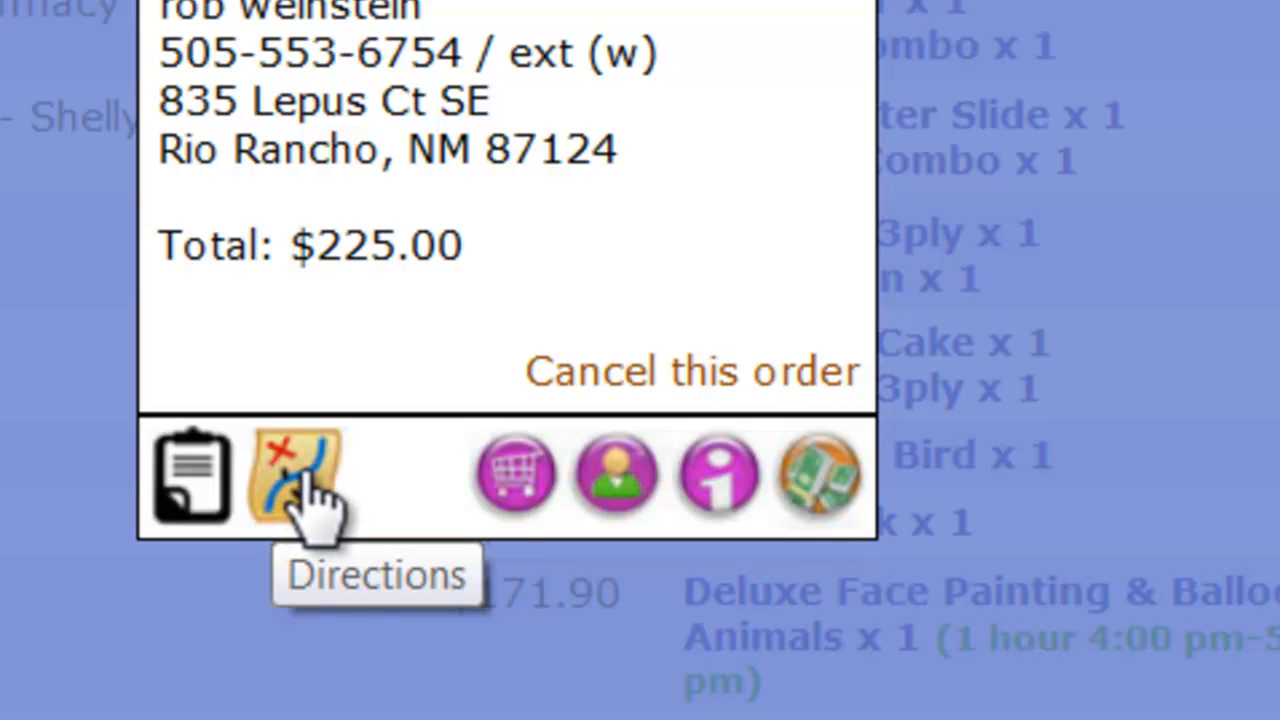
pyautogui.click(500, 480)
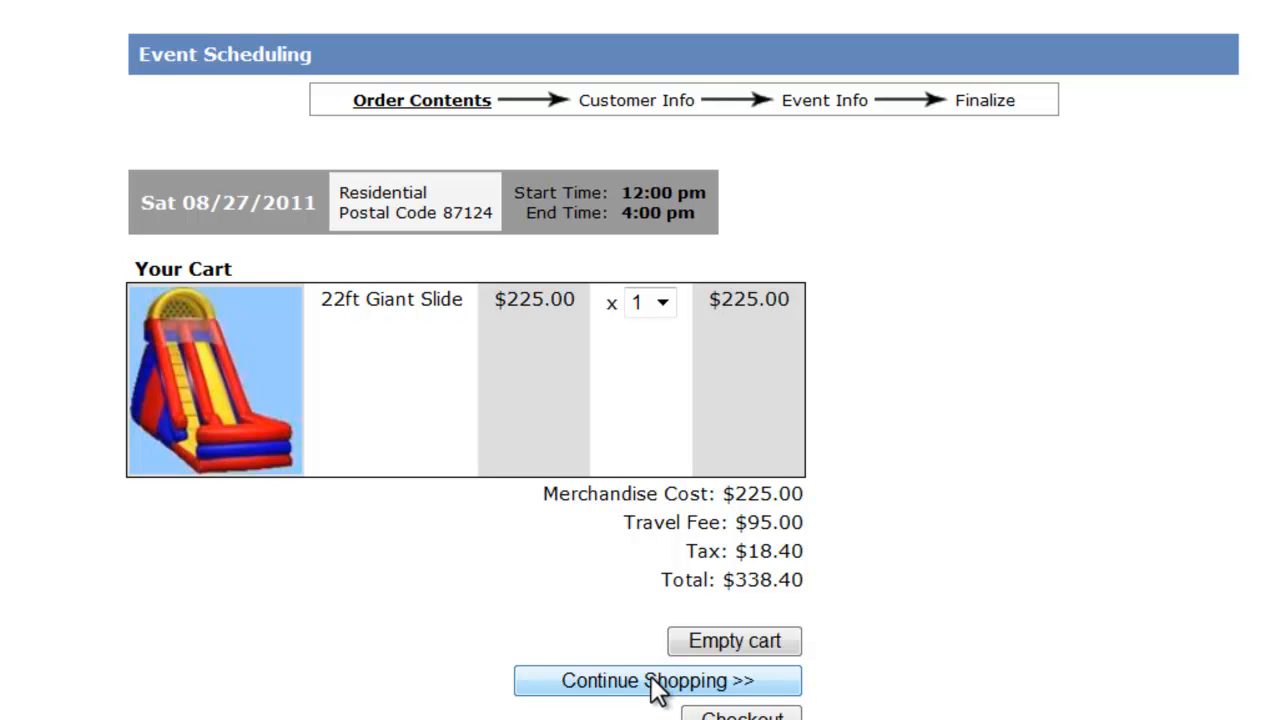
pyautogui.click(624, 101)
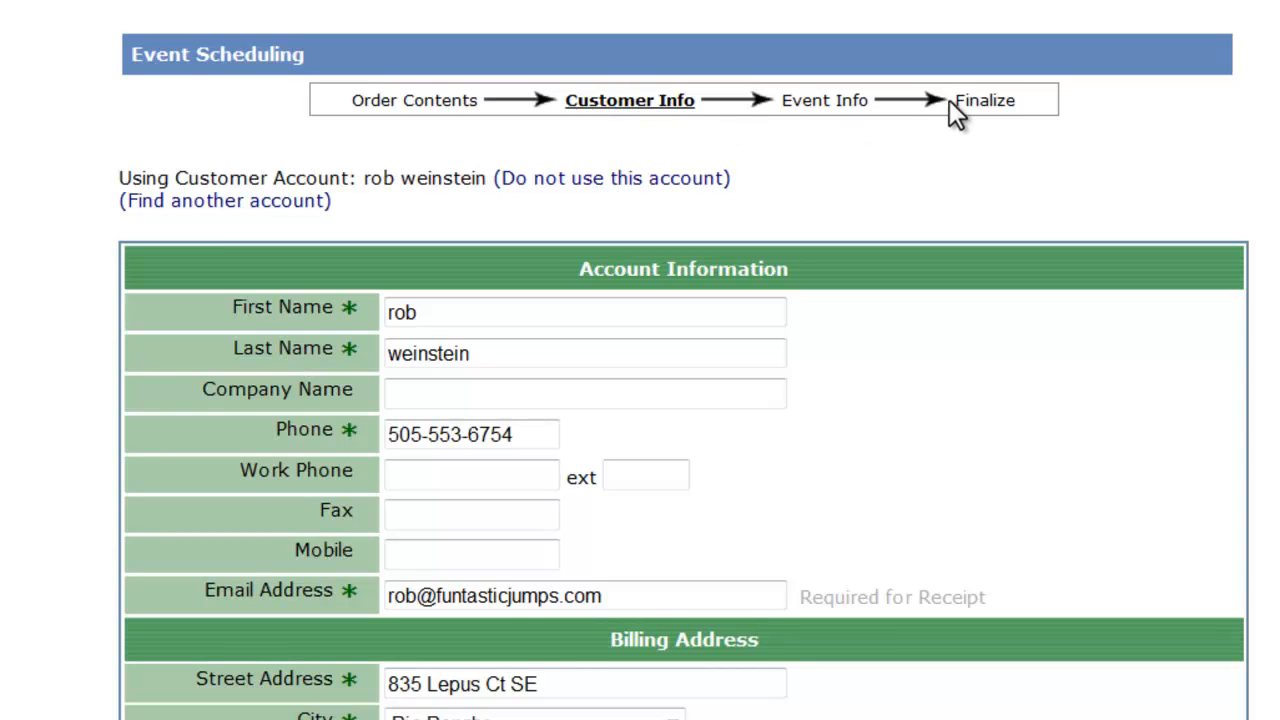
pyautogui.click(974, 101)
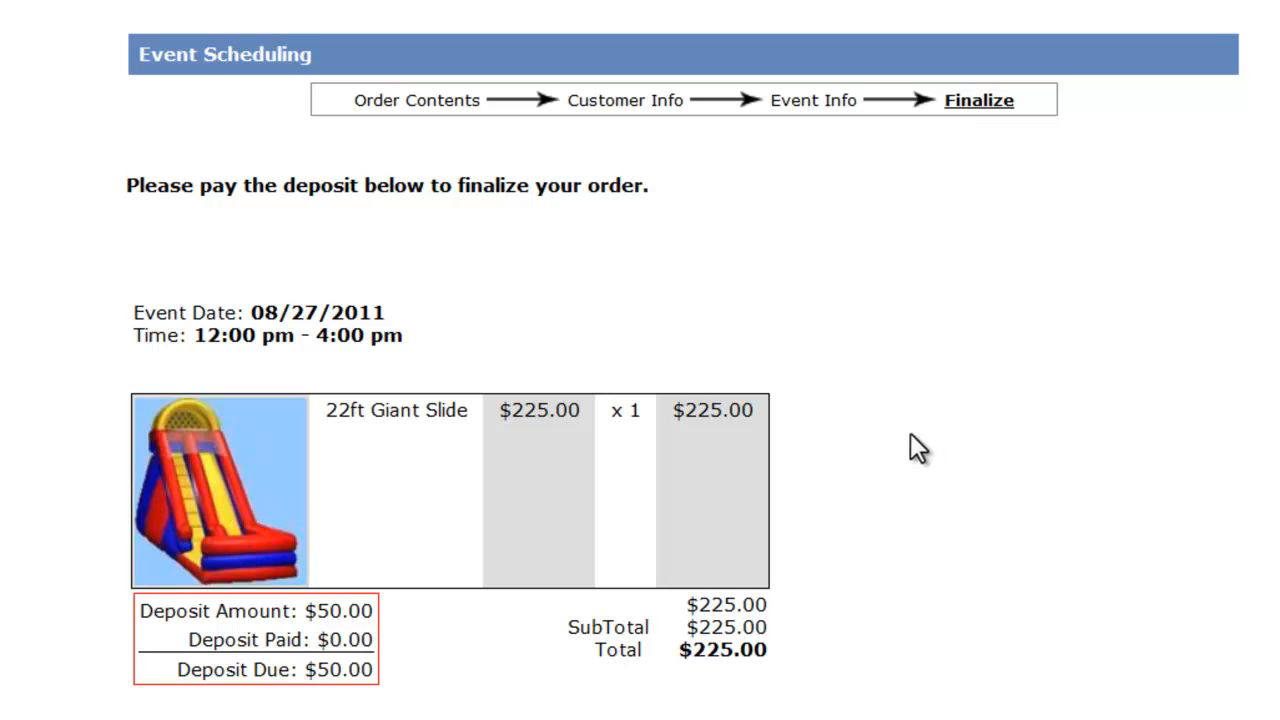
pyautogui.scroll(-6, 914, 445)
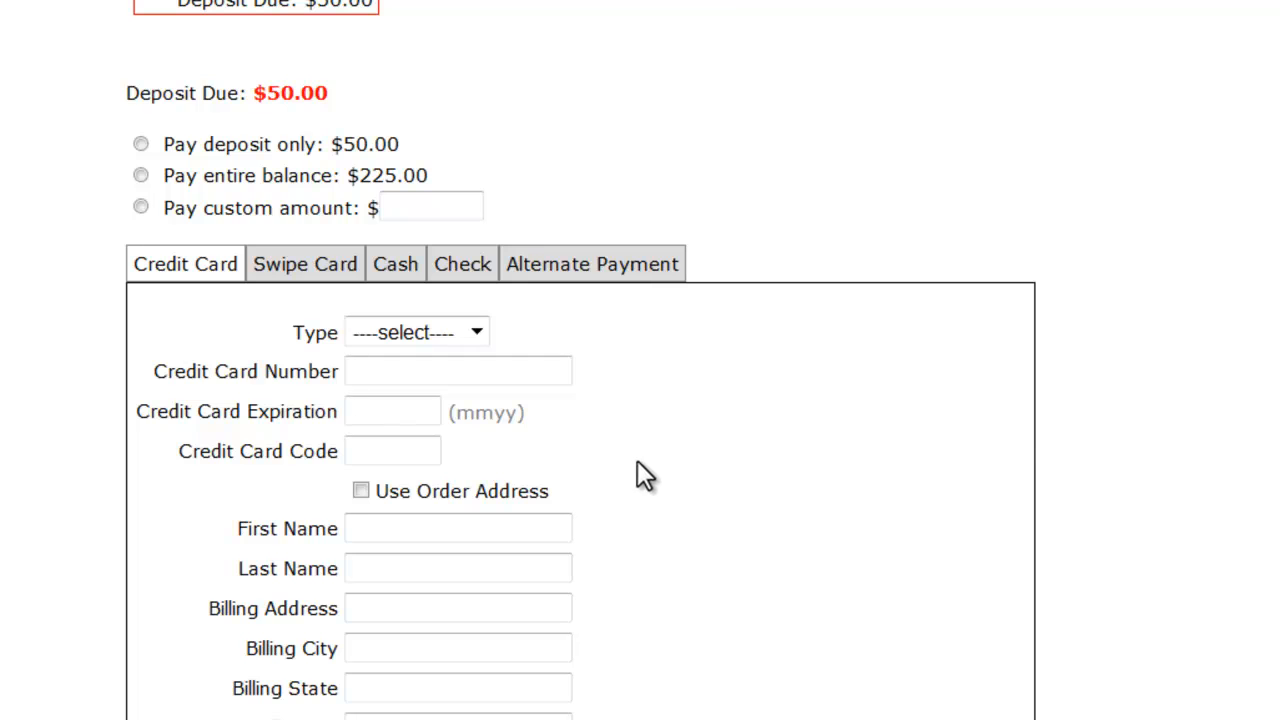
pyautogui.scroll(6, 636, 470)
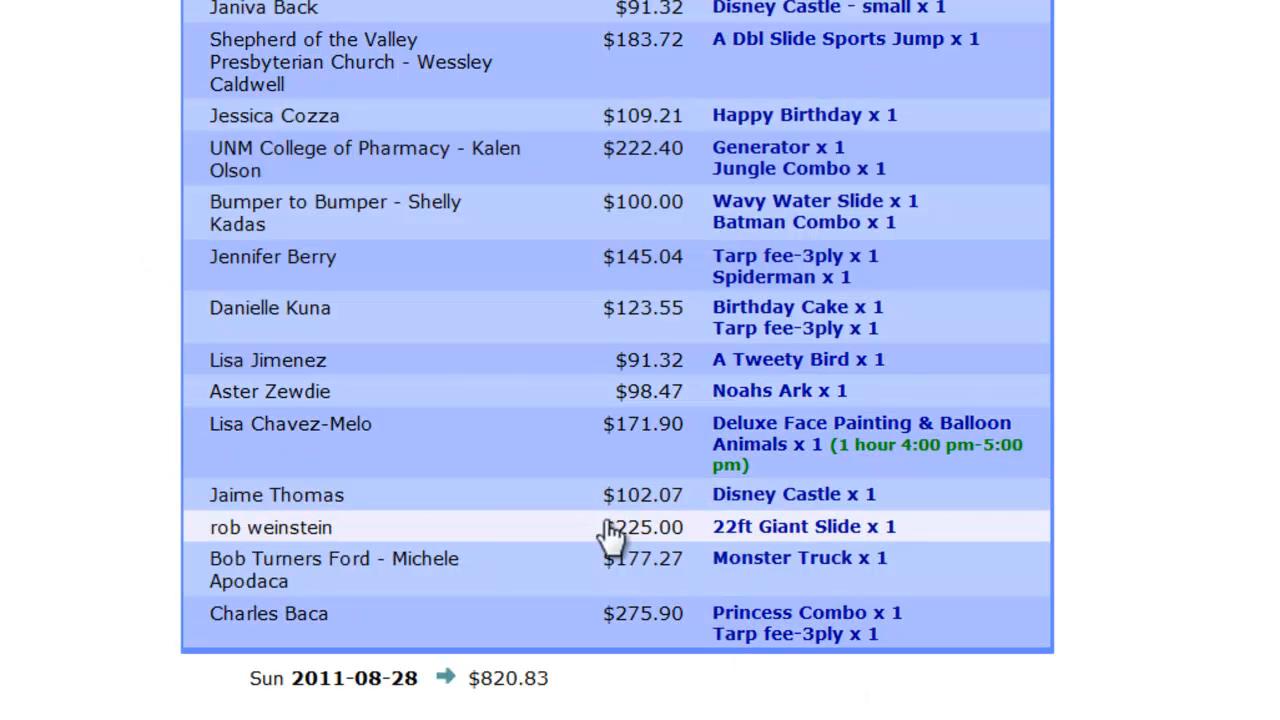
# View the 22ft Giant Slide order's details once more, close them, and collapse the events of Saturday 2011-08-27
pyautogui.click(500, 528)
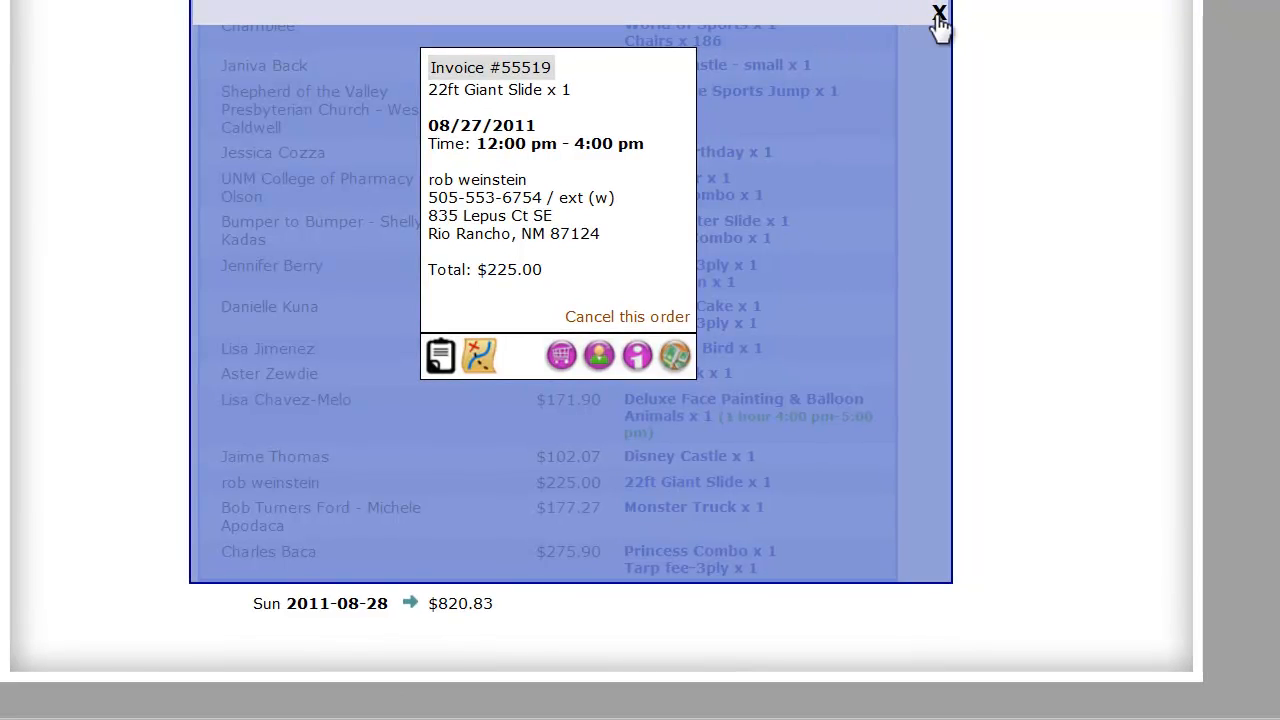
pyautogui.click(939, 14)
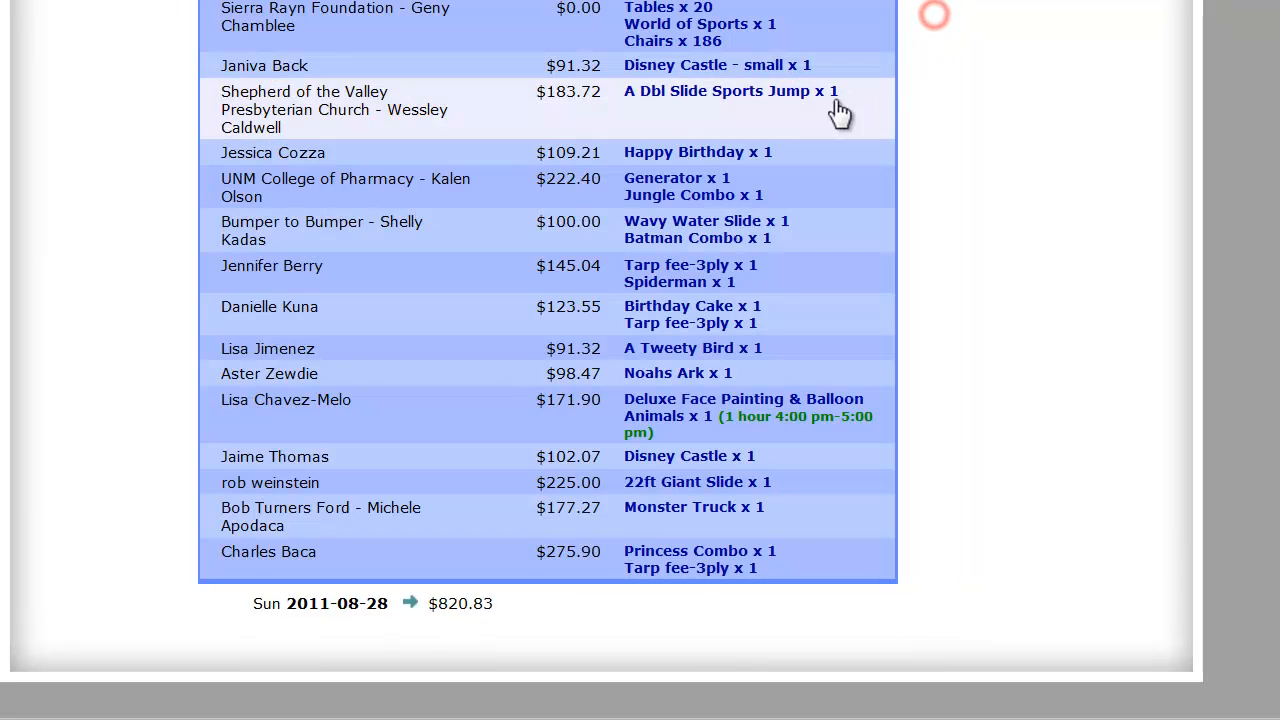
pyautogui.scroll(4, 785, 235)
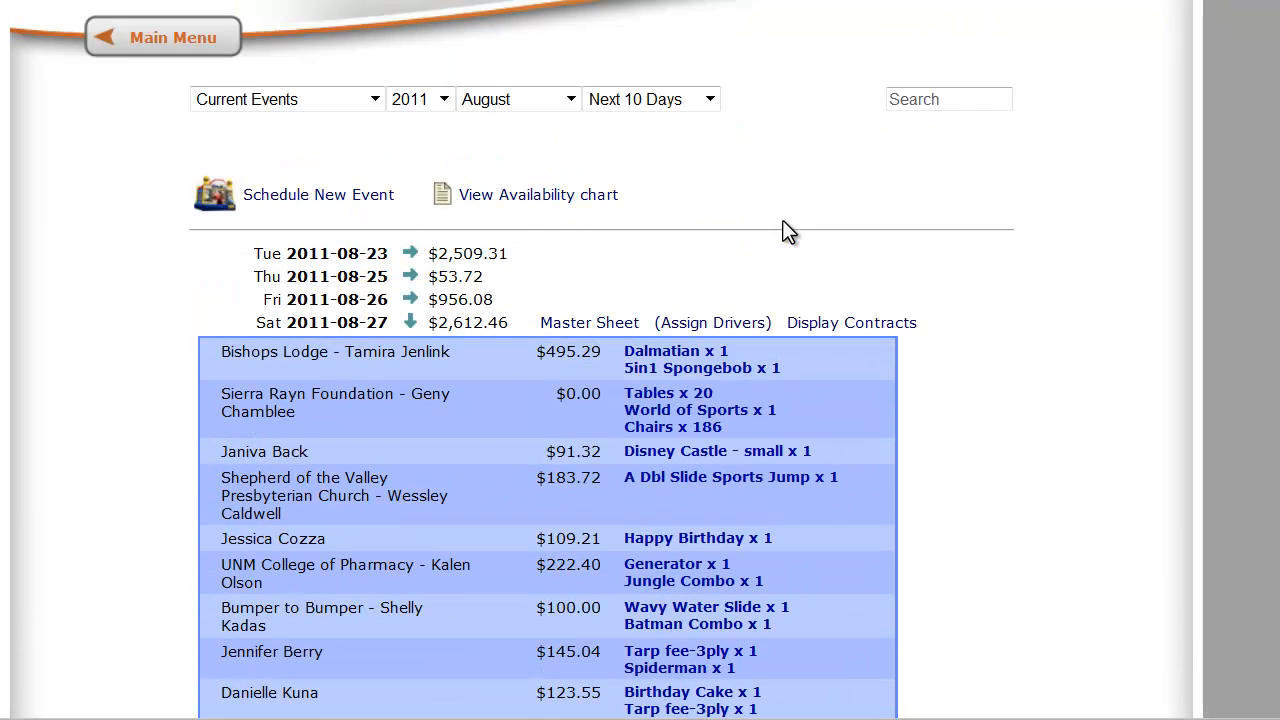
pyautogui.click(411, 323)
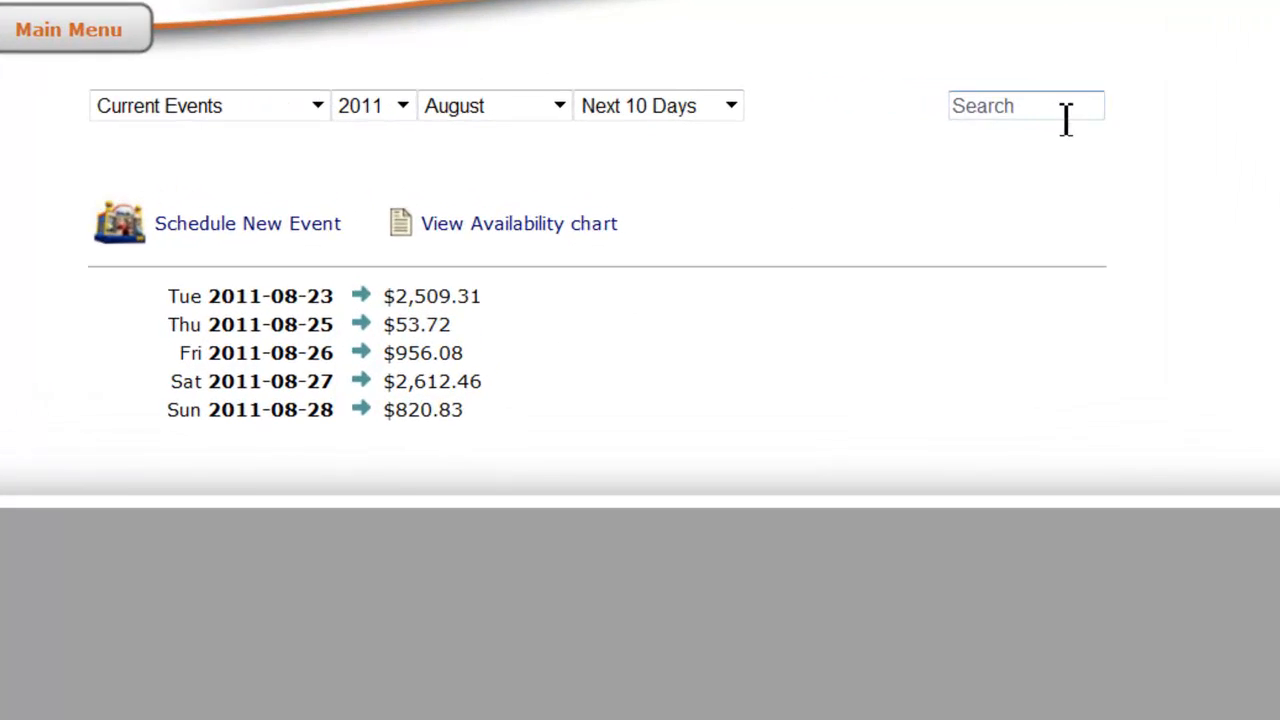
# Search the events of the entire month for the customer's first name and expand the matching August dates
pyautogui.click(1025, 110)
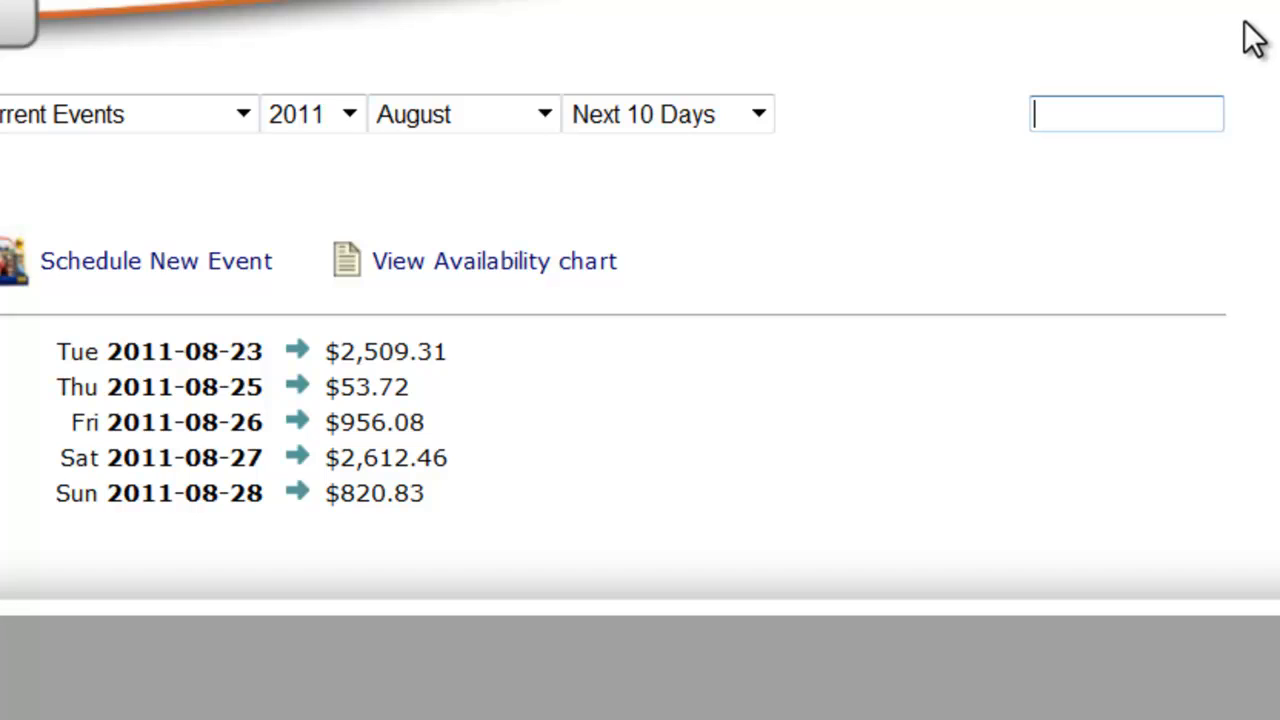
pyautogui.write('rob')
pyautogui.press('Return')
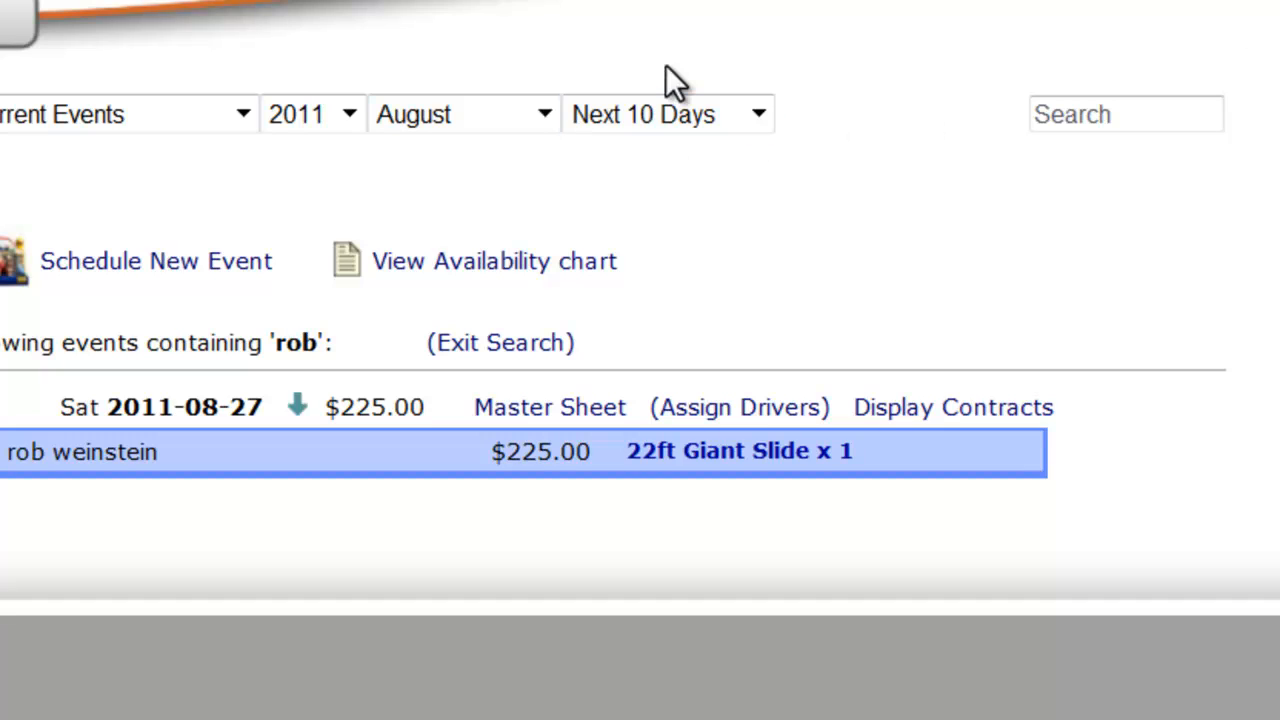
pyautogui.click(727, 115)
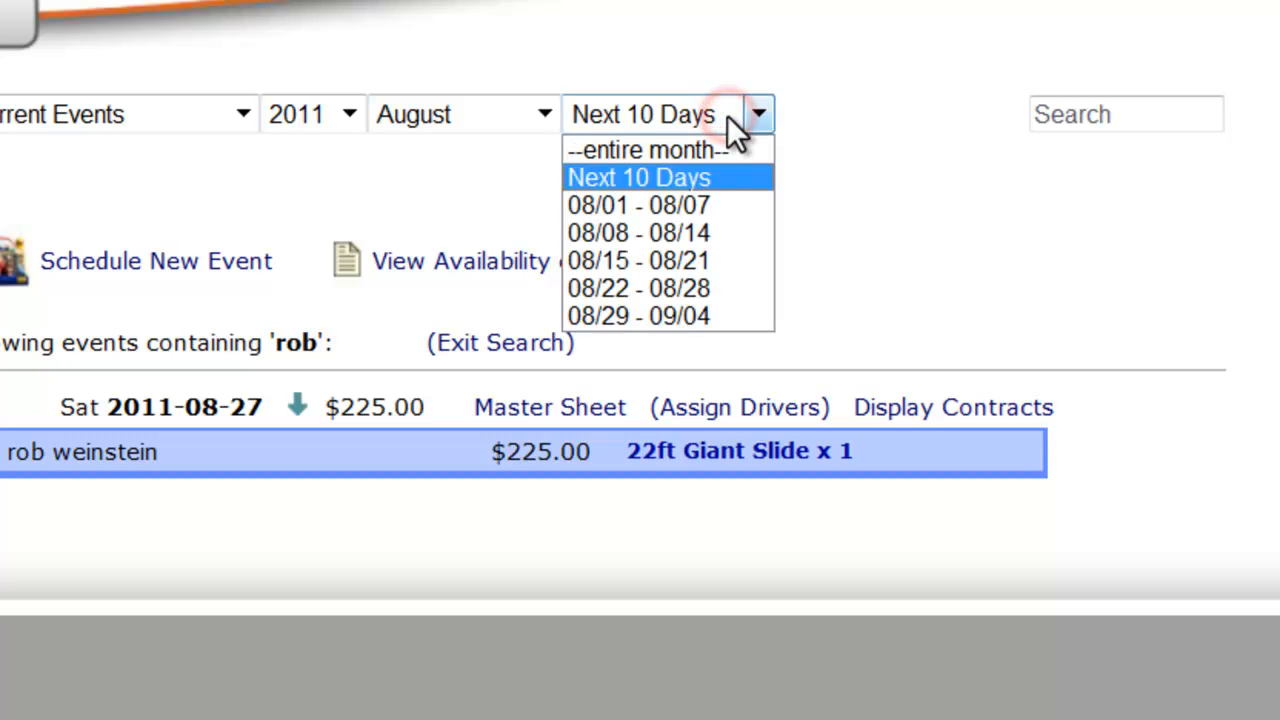
pyautogui.click(710, 150)
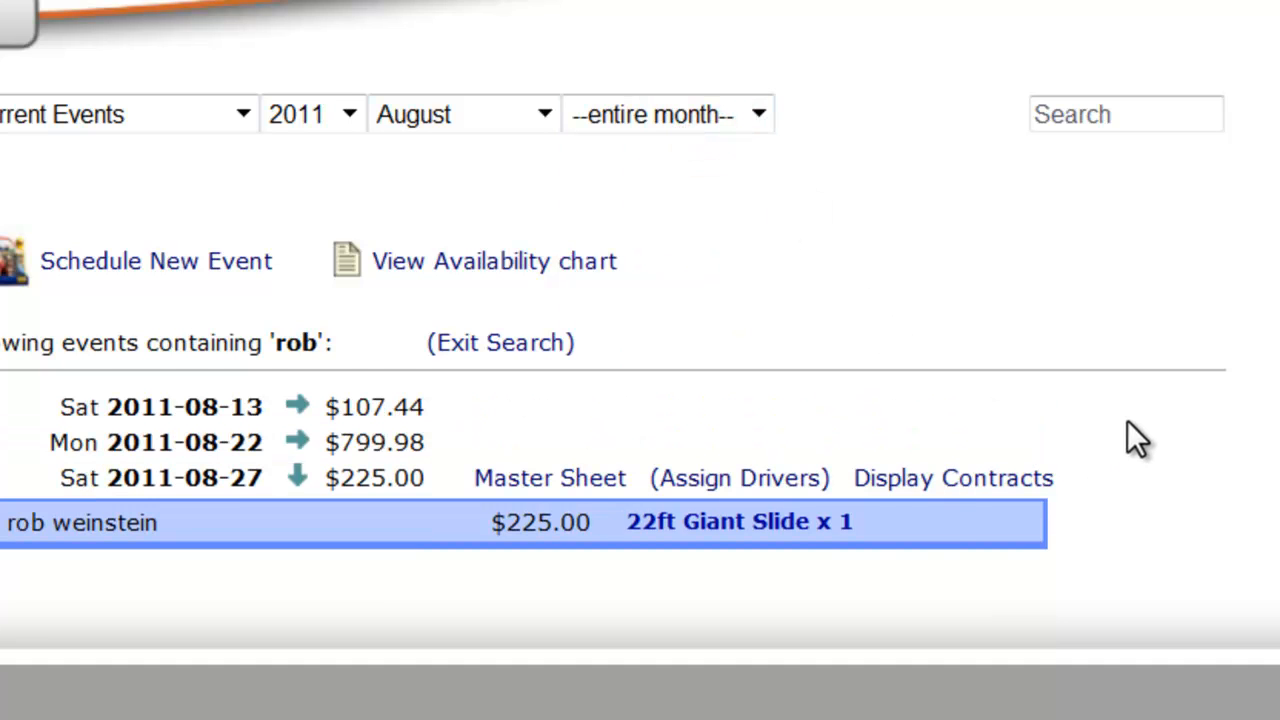
pyautogui.click(298, 442)
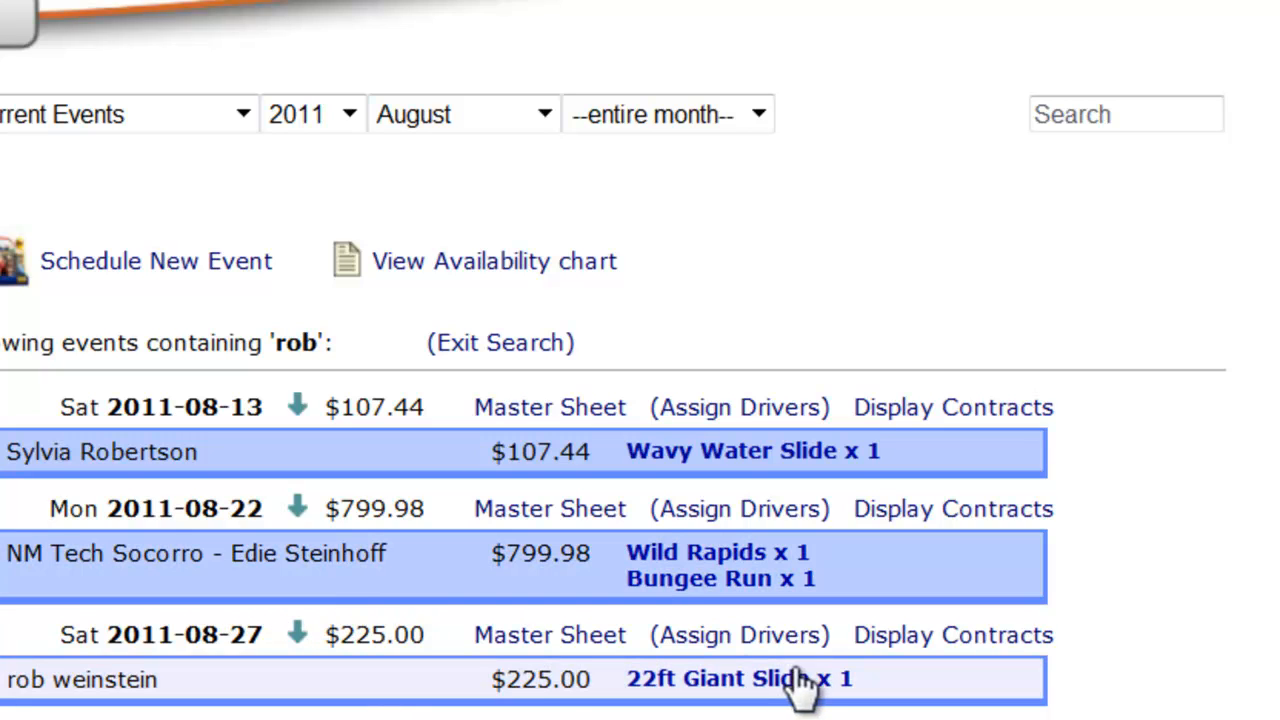
# Cancel the 22ft Giant Slide order of 08/27/2011 without allowing a raincheck
pyautogui.click(366, 686)
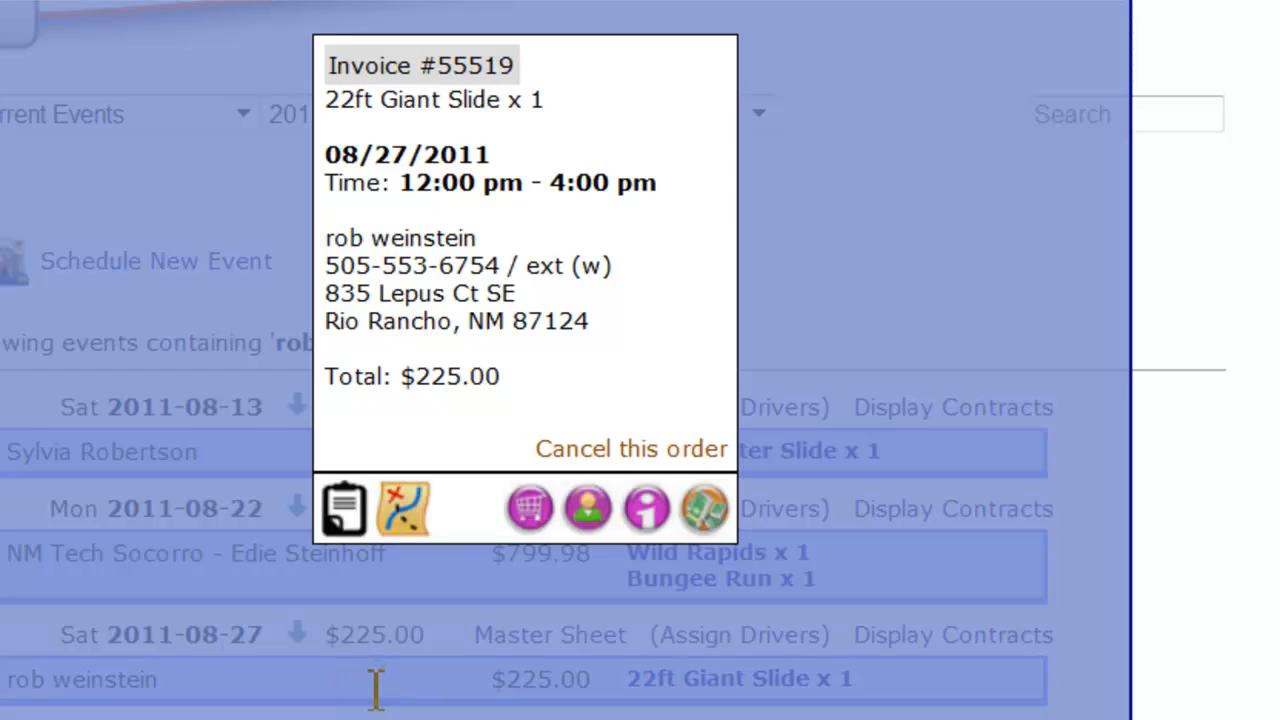
pyautogui.click(677, 449)
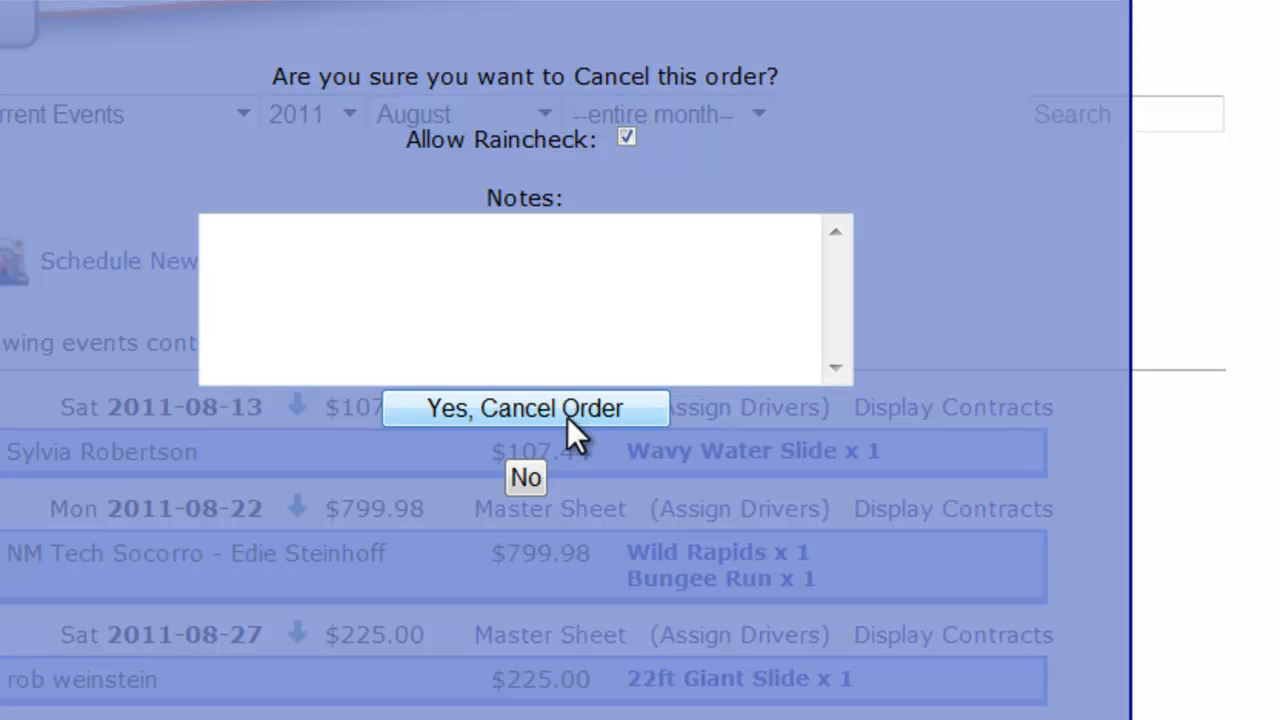
pyautogui.click(624, 138)
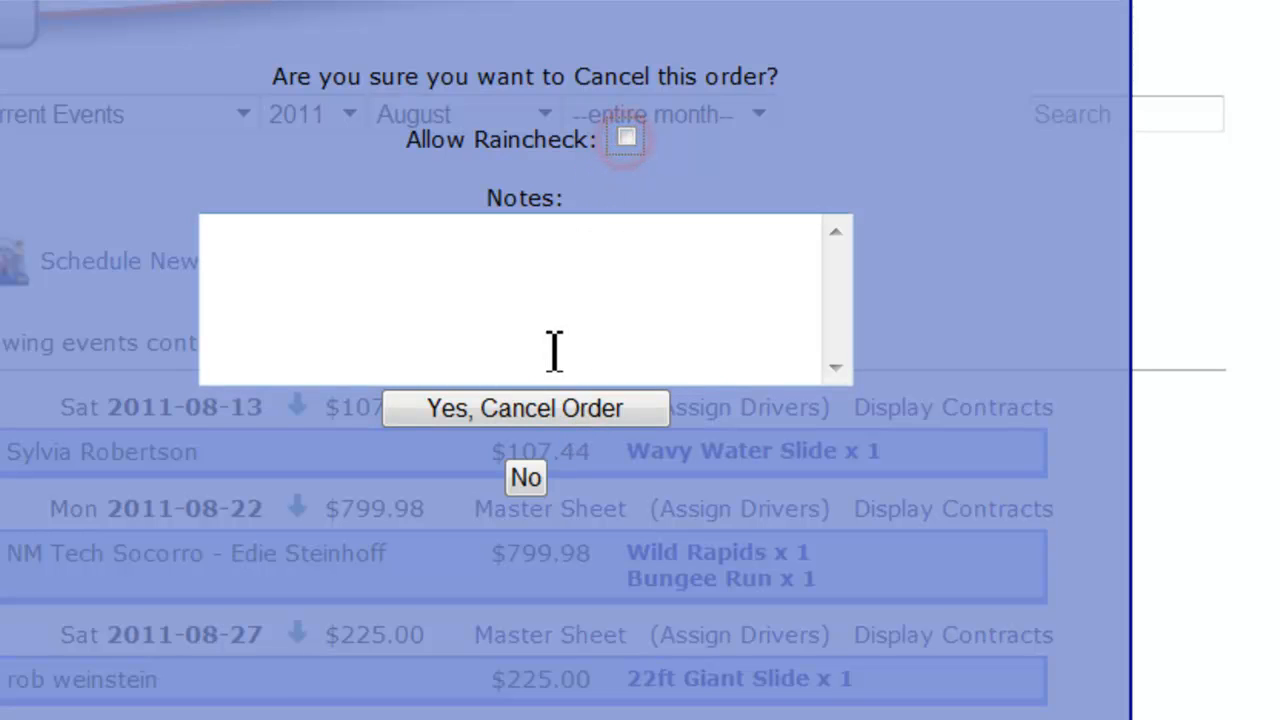
pyautogui.click(500, 405)
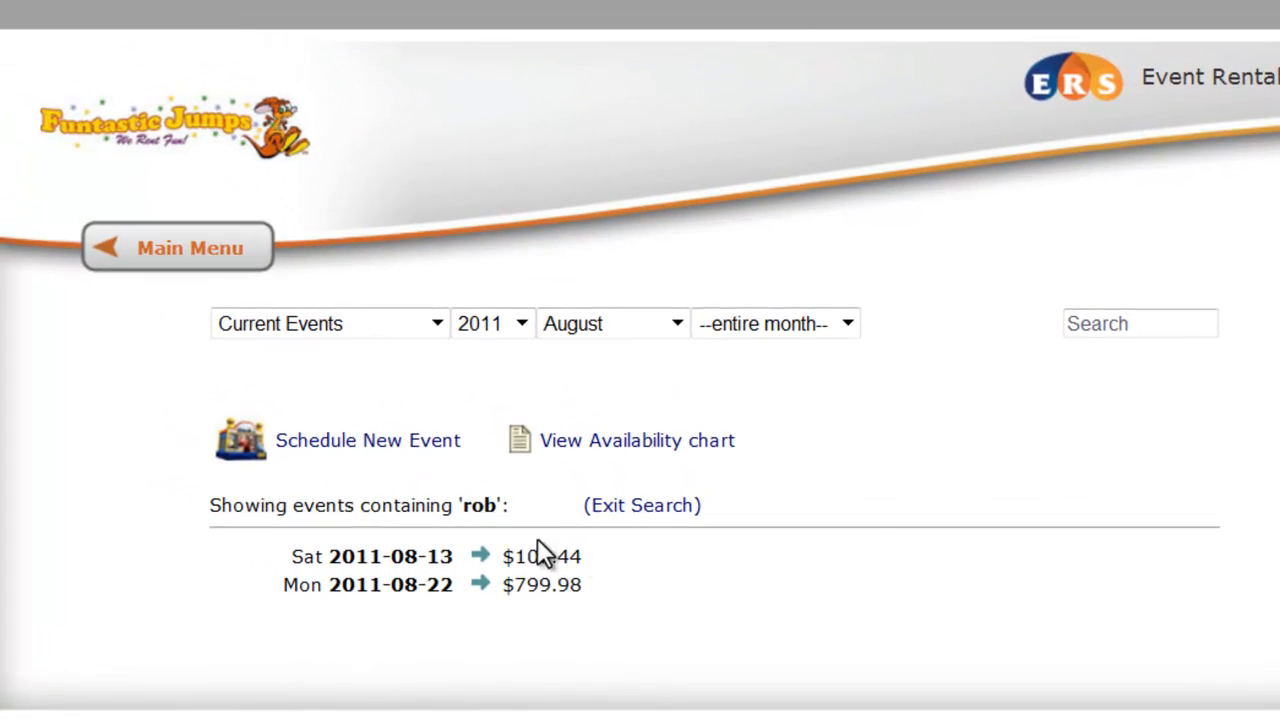
# Open the payment page of the 2011-08-22 order for the Wild Rapids and Bungee Run
pyautogui.click(479, 585)
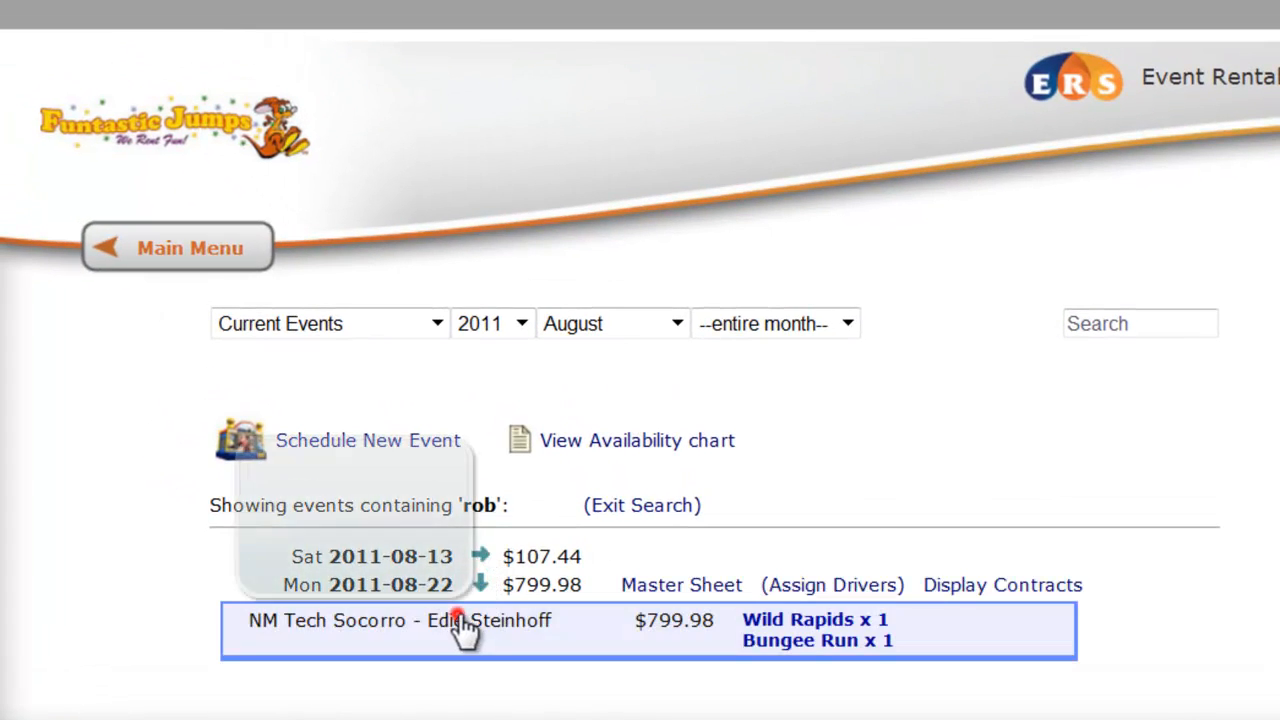
pyautogui.click(463, 630)
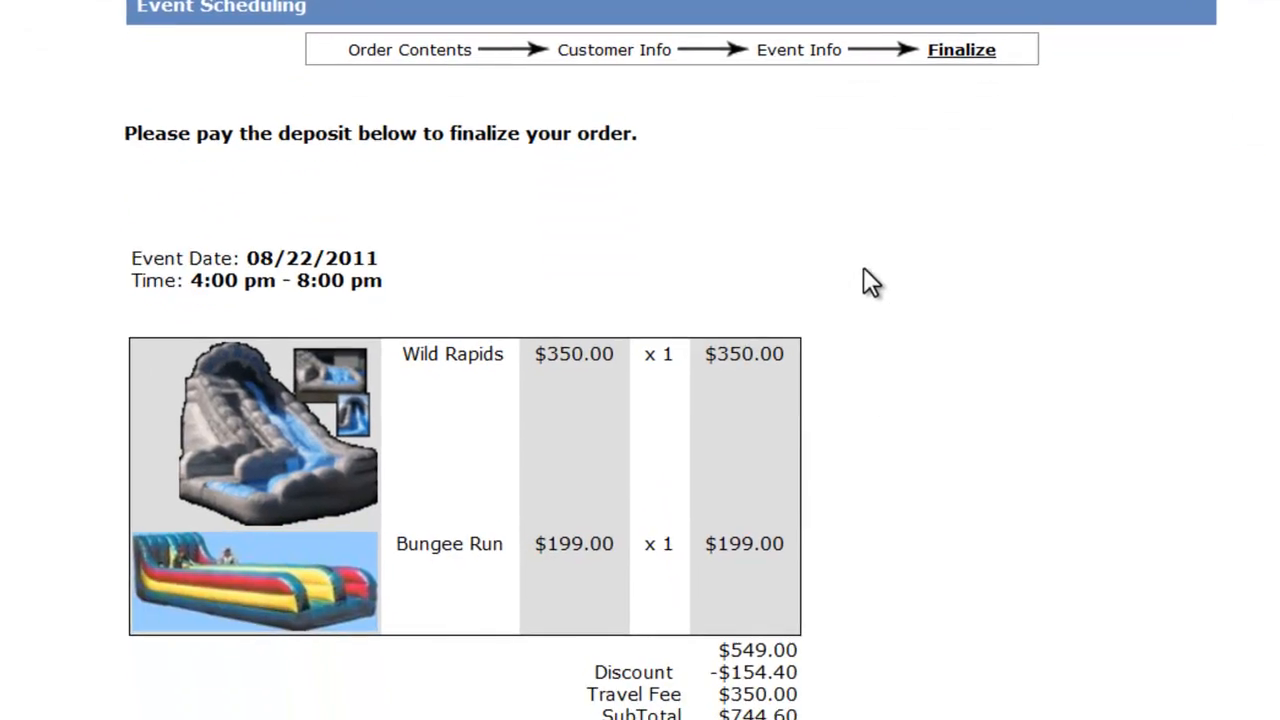
pyautogui.scroll(-10, 863, 245)
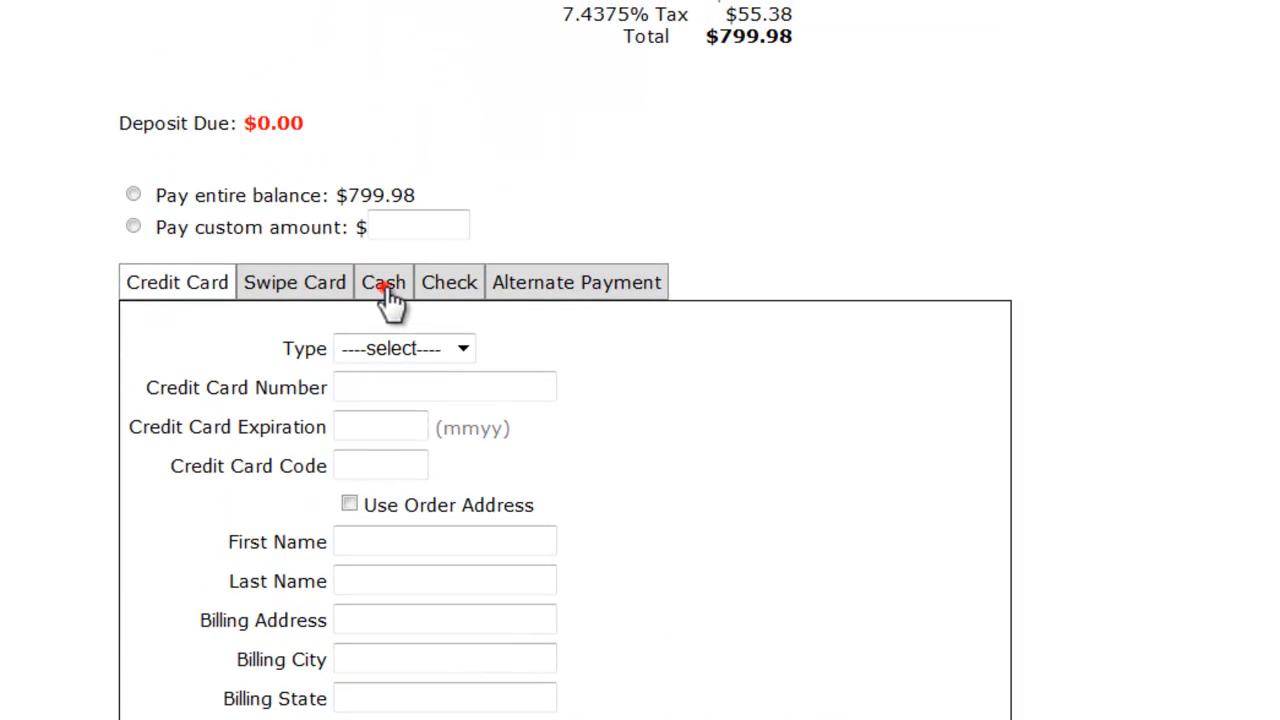
# Try a custom cash payment of -50.00 as a refund entry, and clear the amount again
pyautogui.click(385, 283)
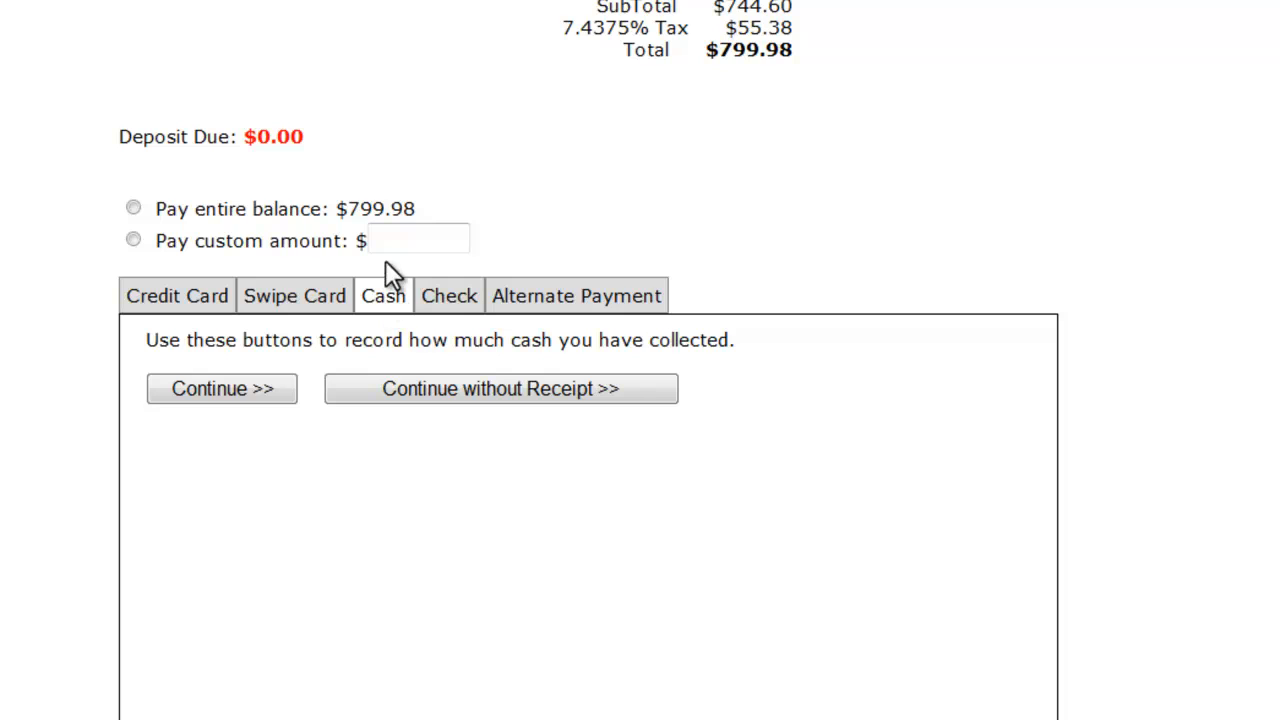
pyautogui.click(133, 241)
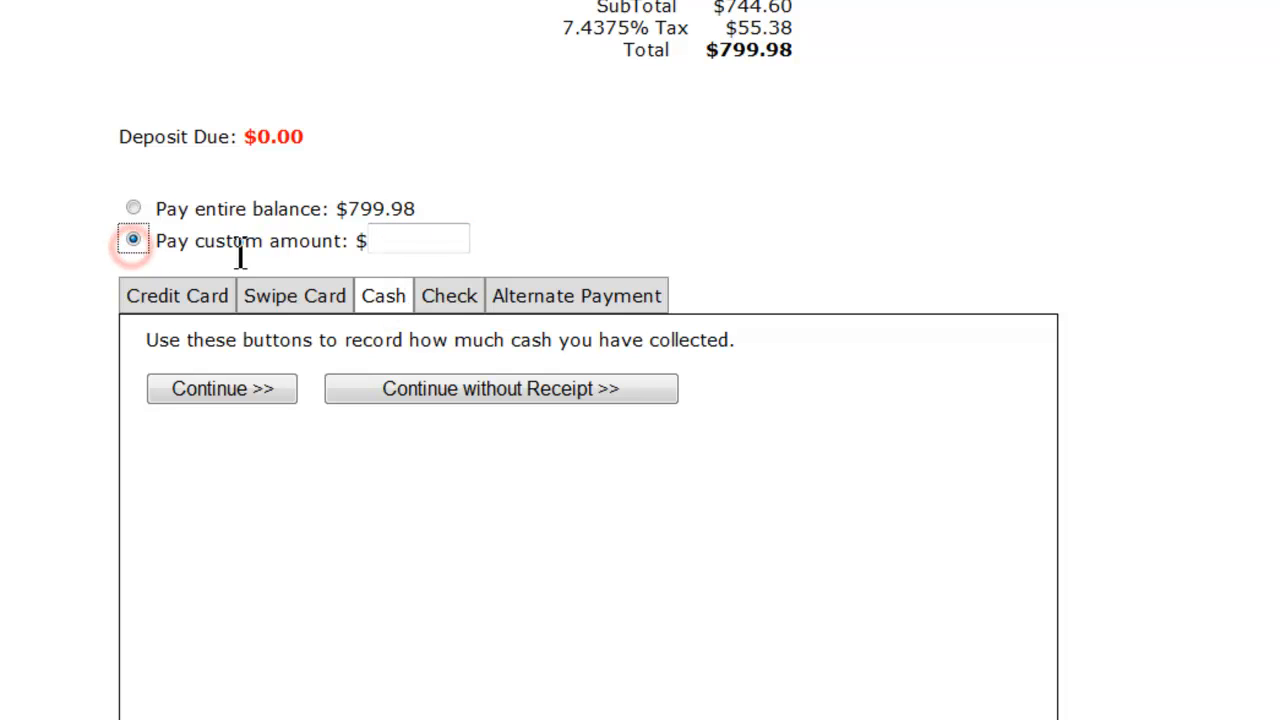
pyautogui.click(404, 243)
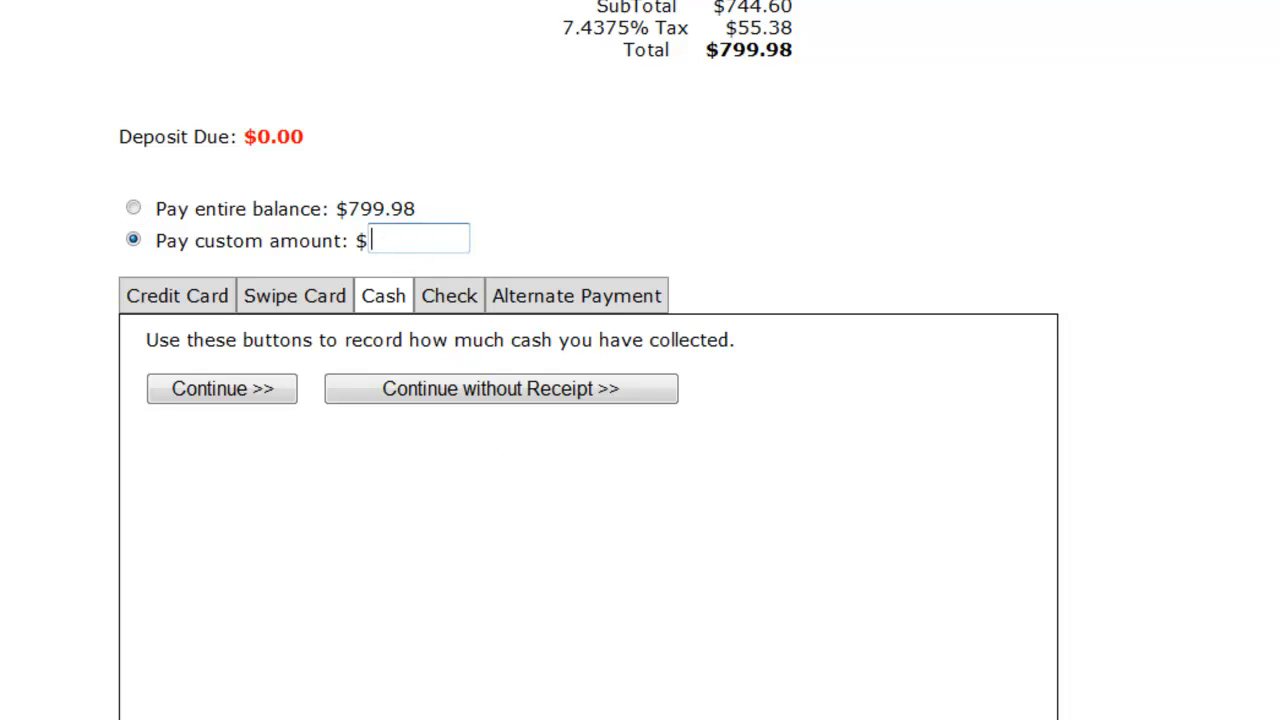
pyautogui.write('-')
pyautogui.write('50.00')
pyautogui.doubleClick(466, 246)
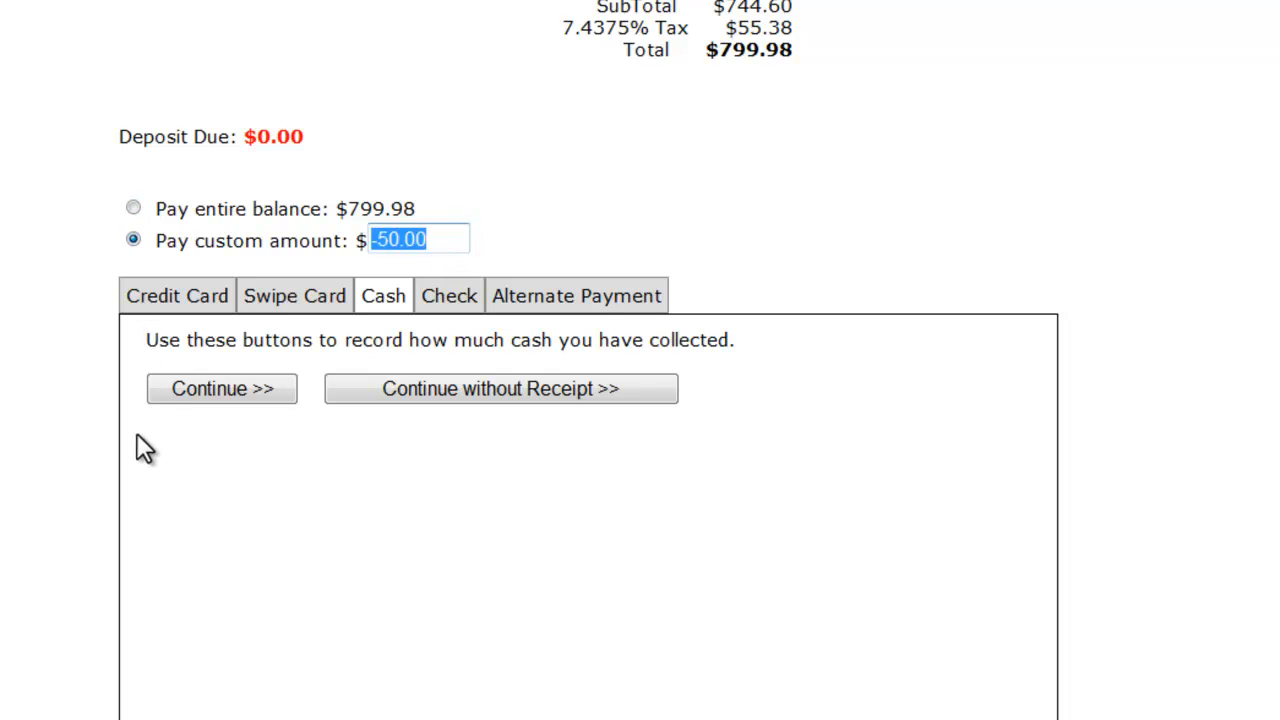
pyautogui.press('BackSpace')
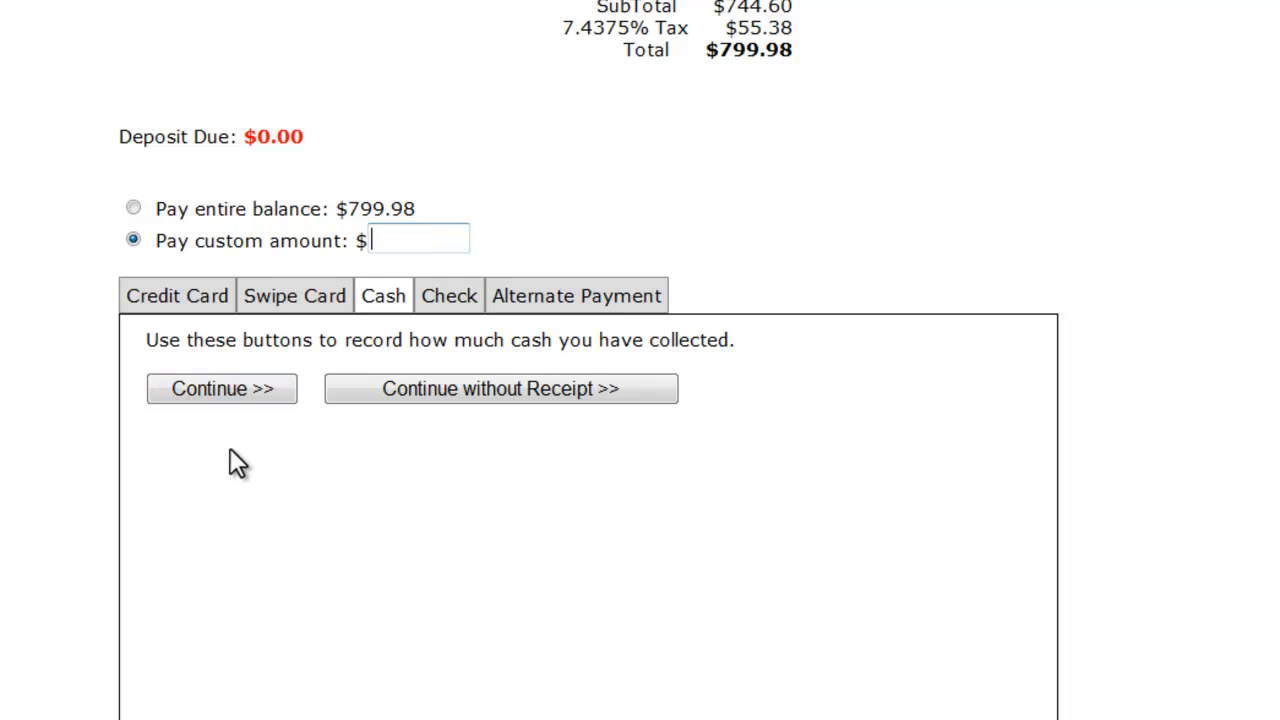
# Check the credit card payment form, and enter a custom swipe-card amount of -799.98
pyautogui.click(135, 298)
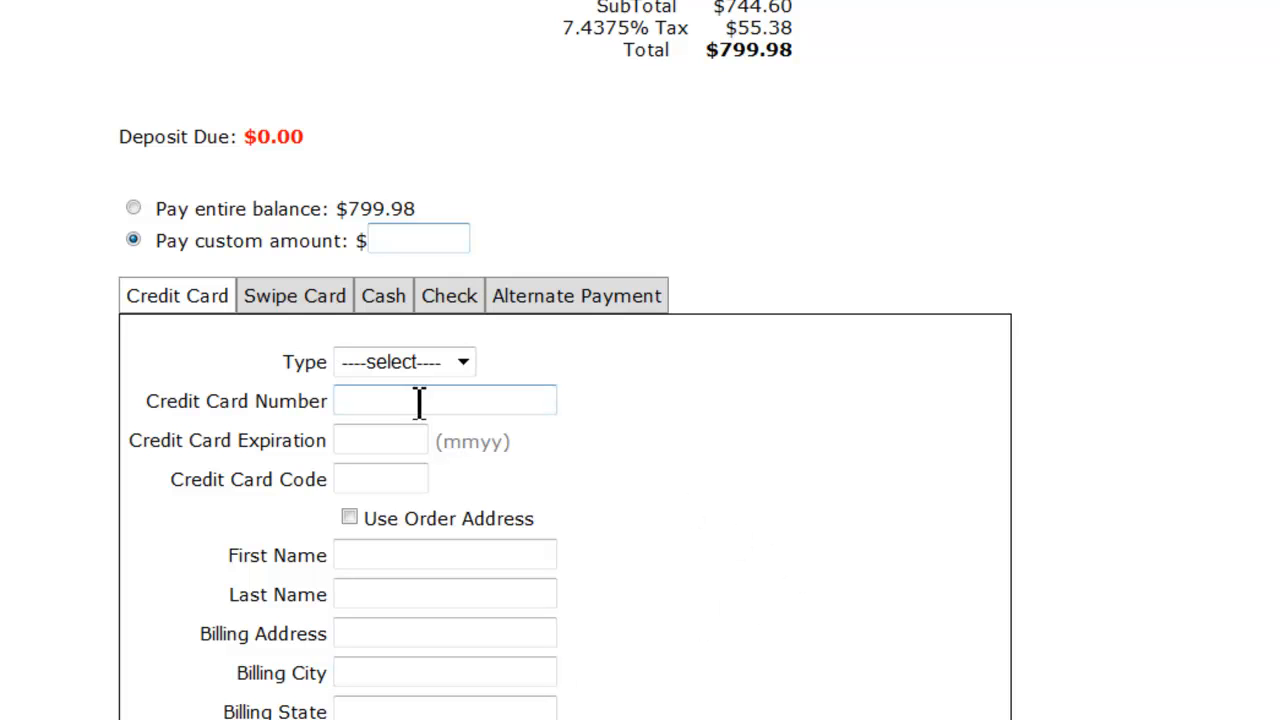
pyautogui.click(316, 297)
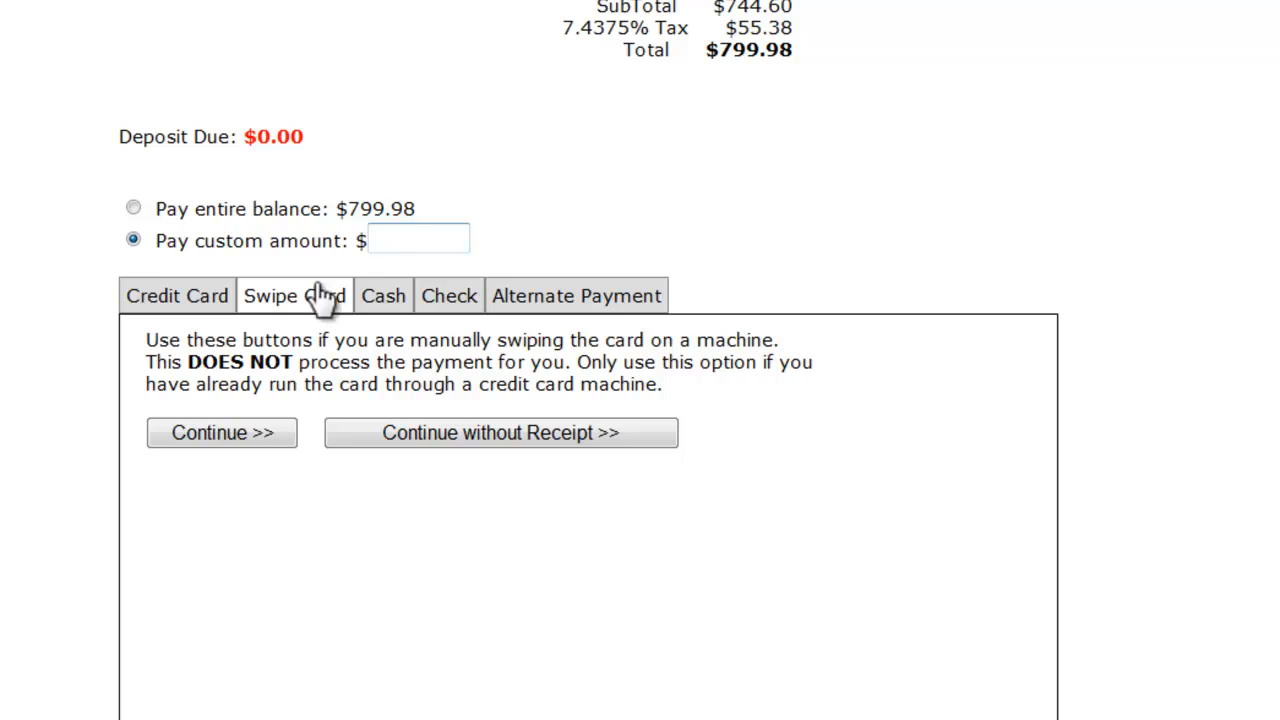
pyautogui.click(400, 245)
pyautogui.write('-799.98')
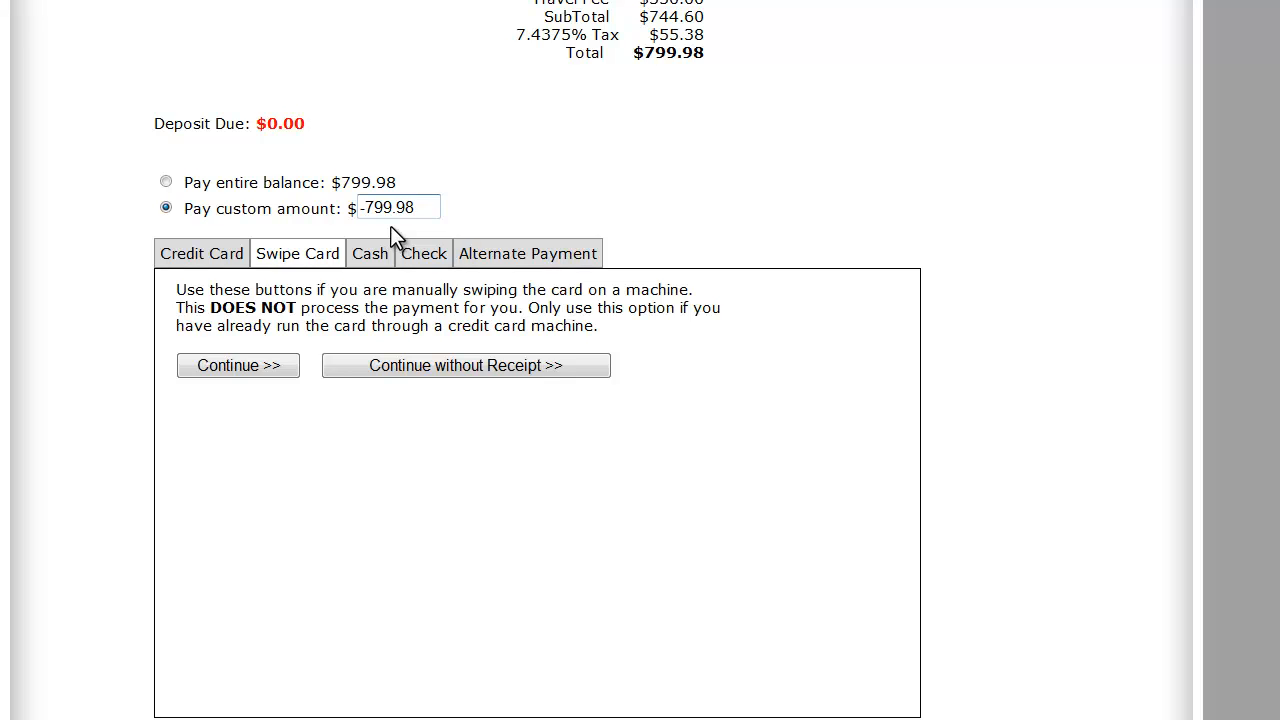
# Review the Wild Rapids and Bungee Run order's totals and clear the custom payment amount
pyautogui.scroll(-2, 786, 57)
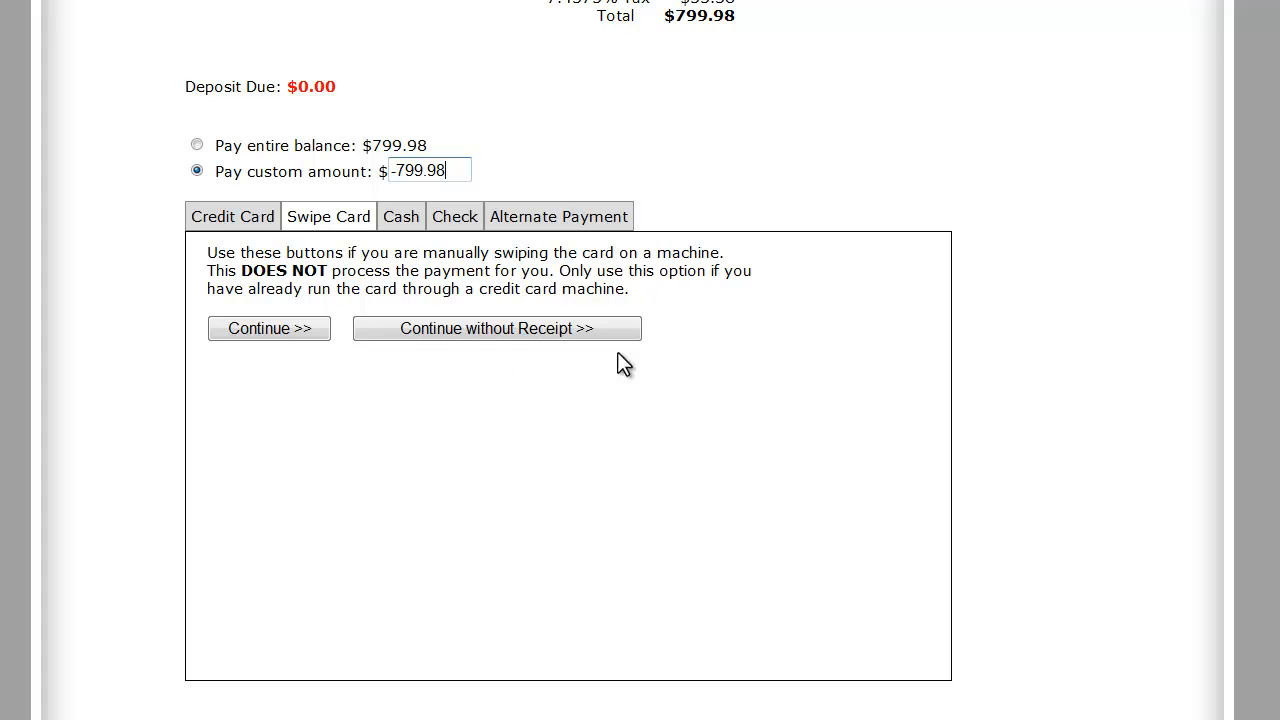
pyautogui.scroll(4, 708, 235)
pyautogui.scroll(1, 738, 272)
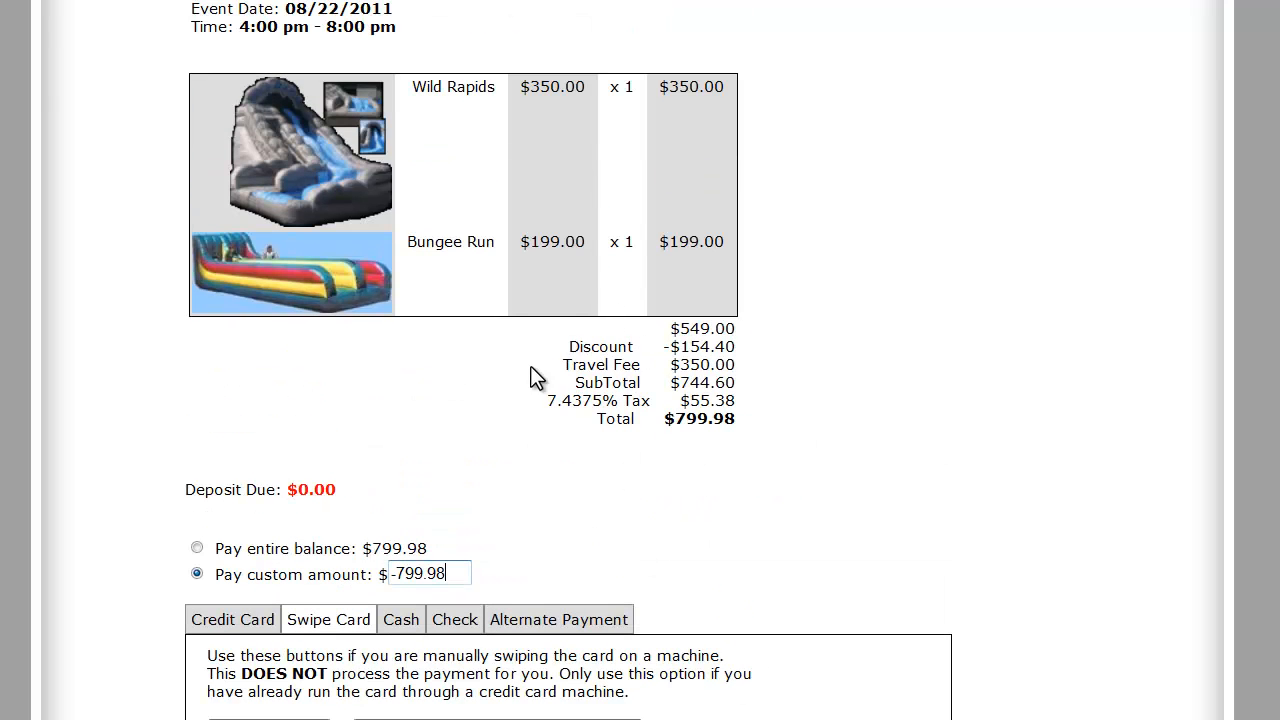
pyautogui.scroll(-5, 606, 491)
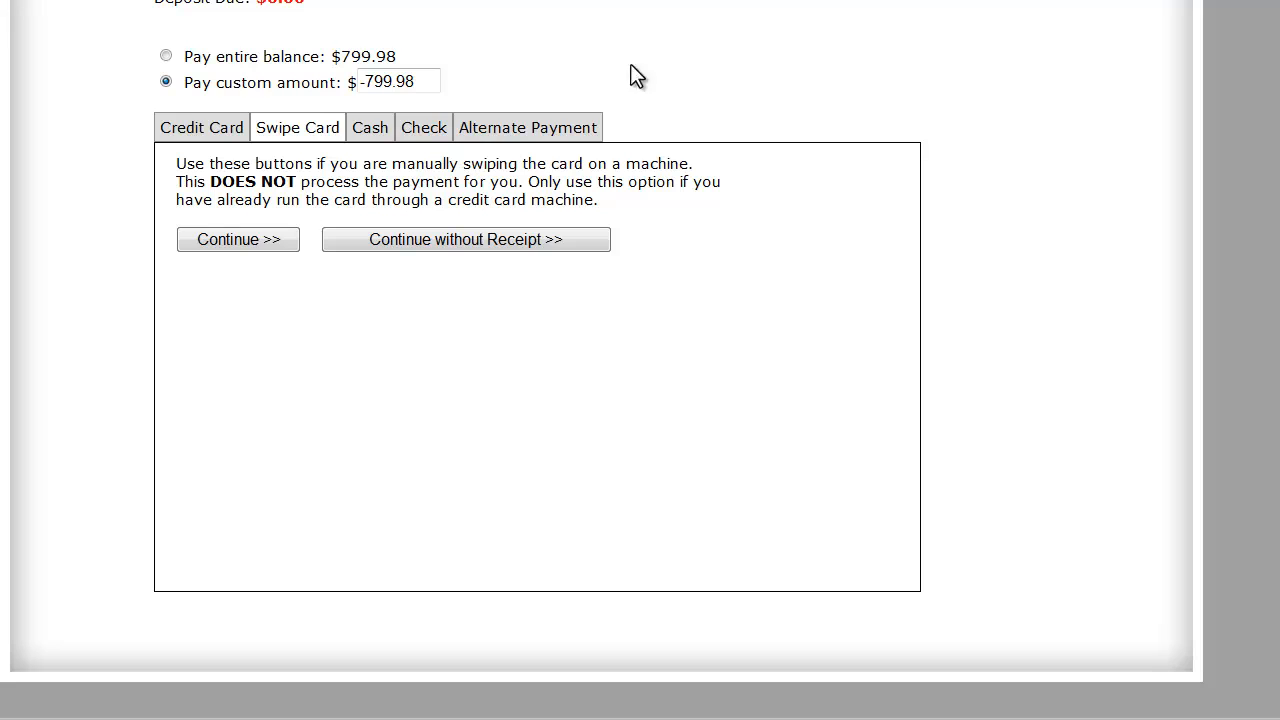
pyautogui.click(423, 81)
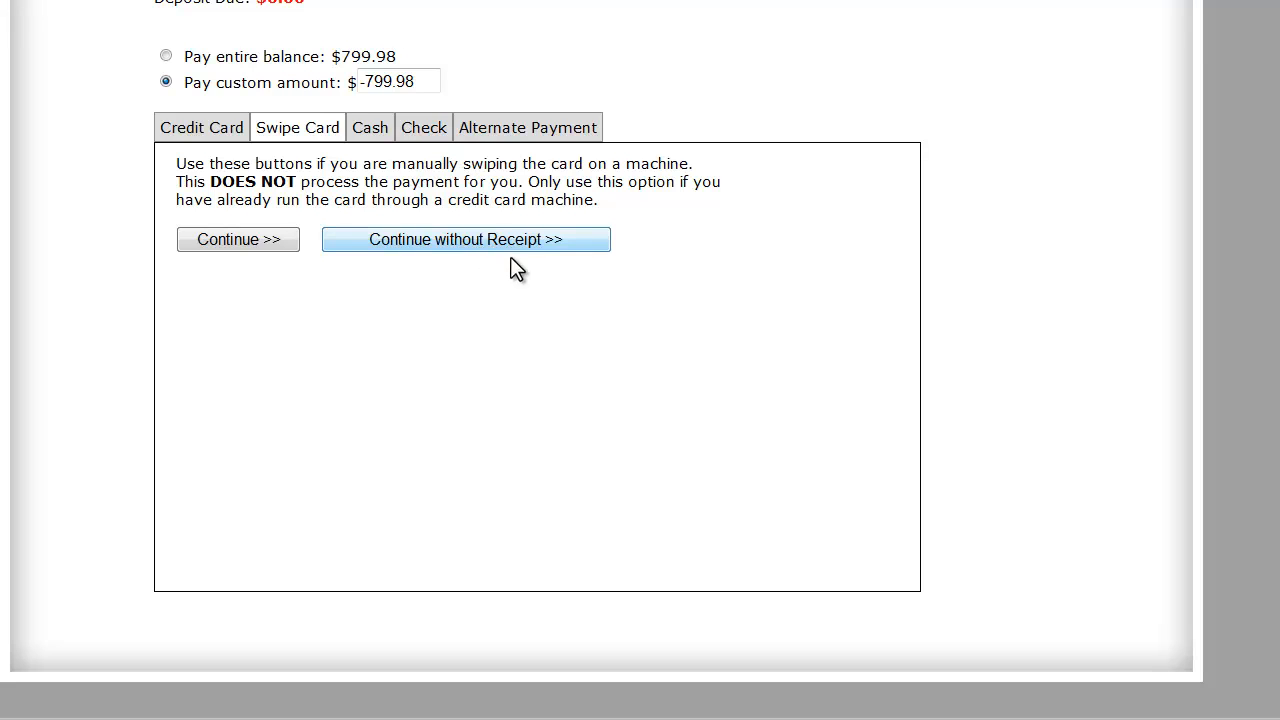
pyautogui.click(432, 80)
pyautogui.press('BackSpace')
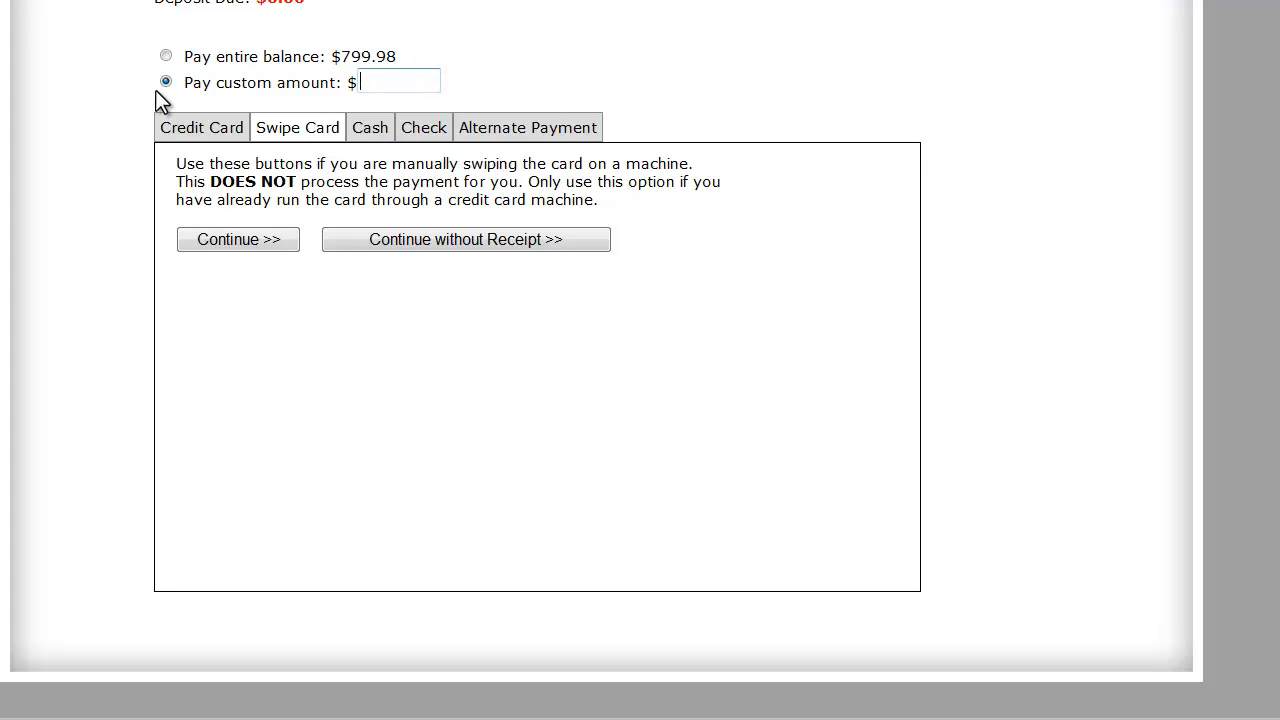
# Leave the order's payment page and return to the main menu
pyautogui.scroll(5, 695, 180)
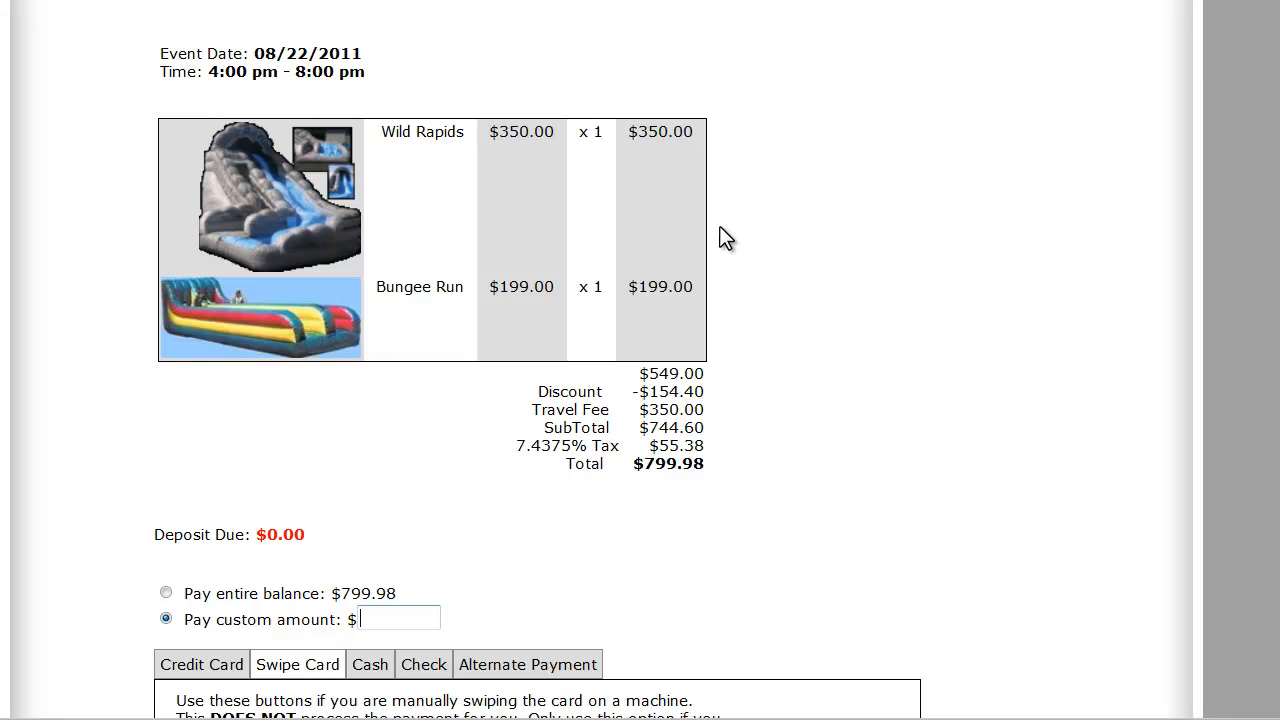
pyautogui.scroll(3, 722, 241)
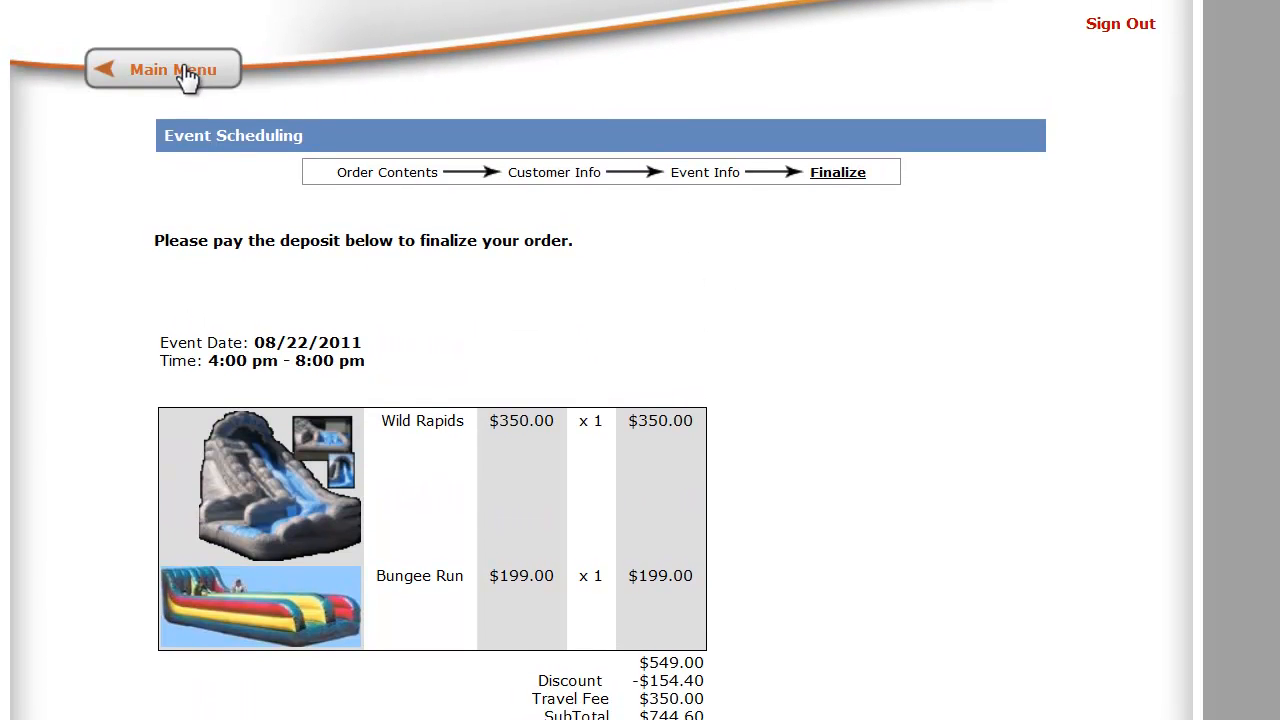
pyautogui.click(182, 65)
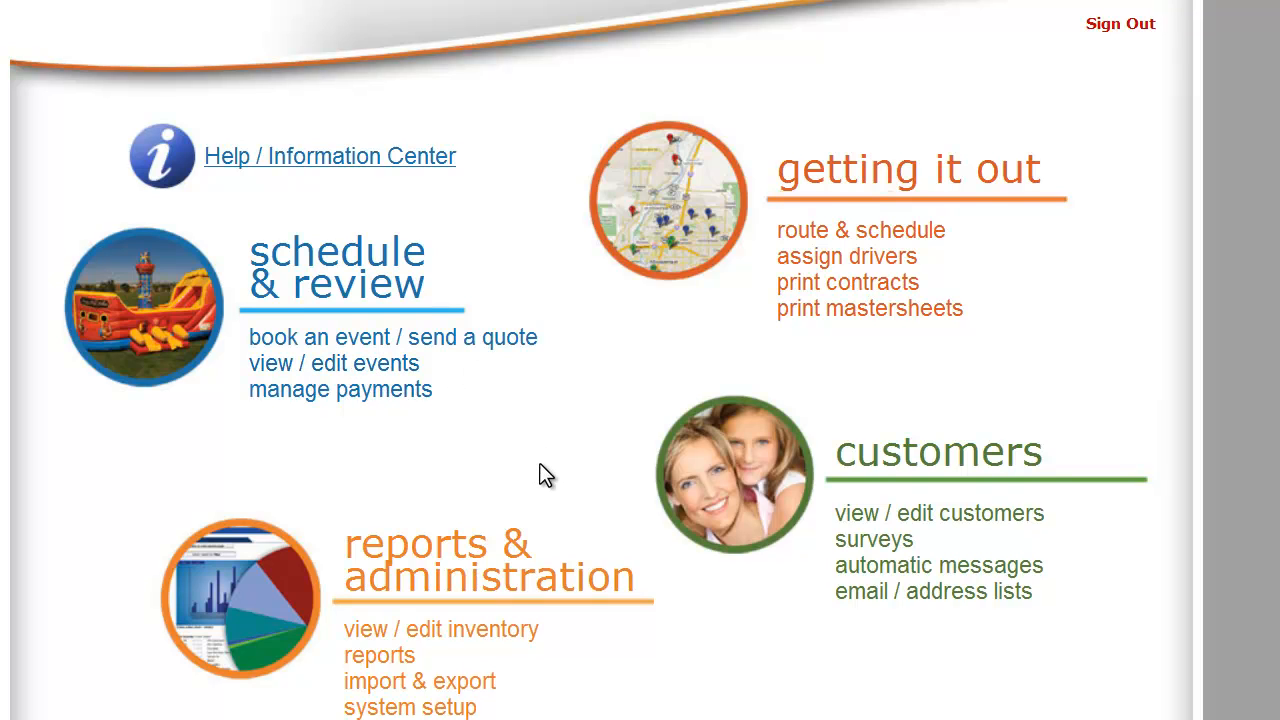
pyautogui.scroll(-1, 540, 476)
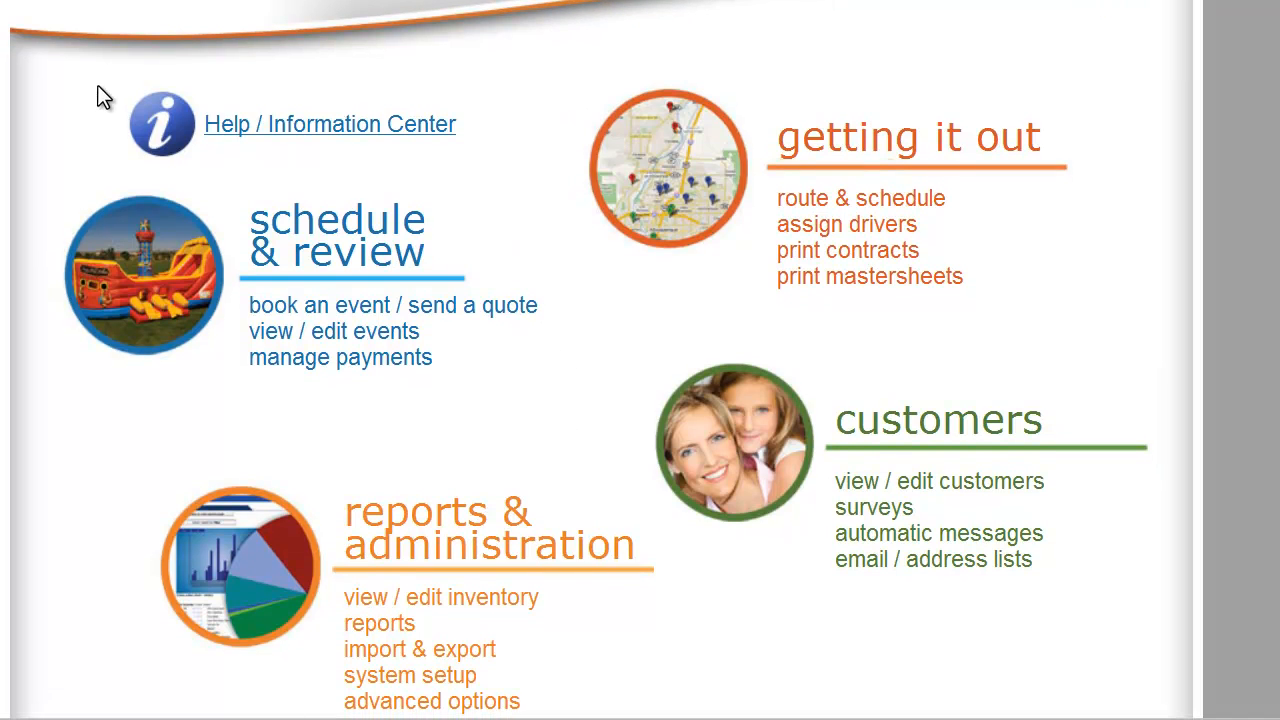